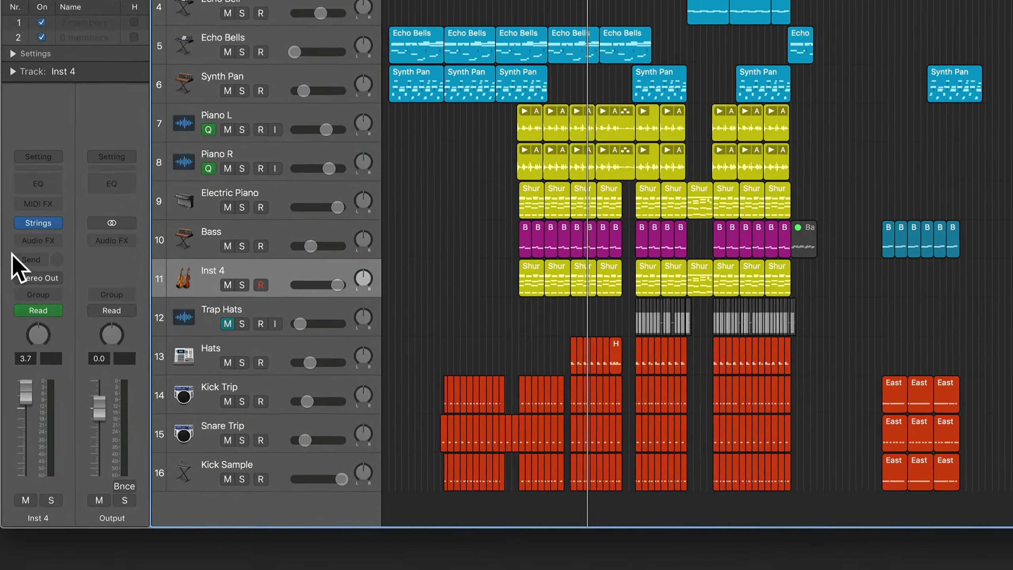
Replace Inst 4's Studio Strings with Studio Horns in Stereo.
click(58, 223)
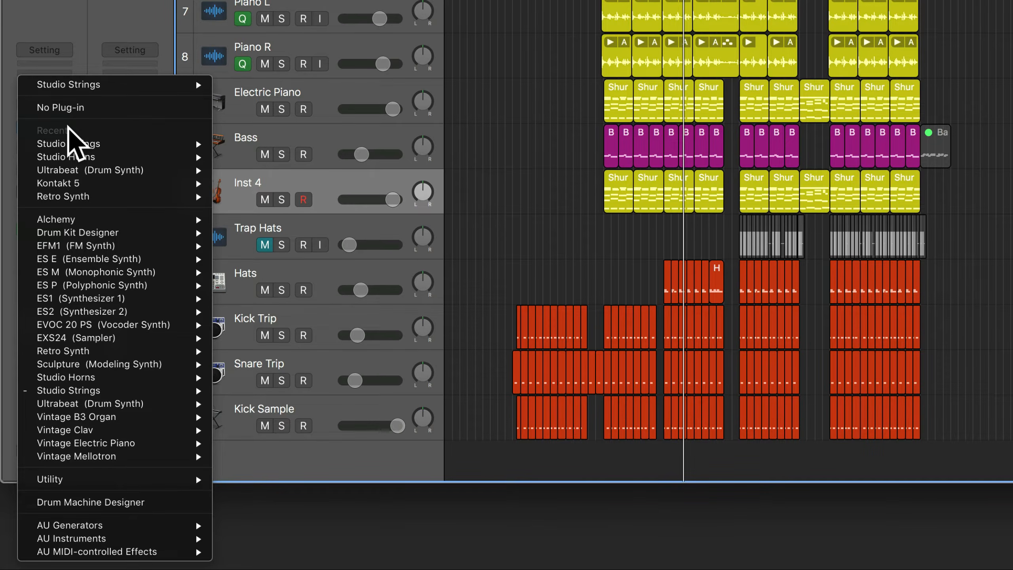
mouse_move(151, 379)
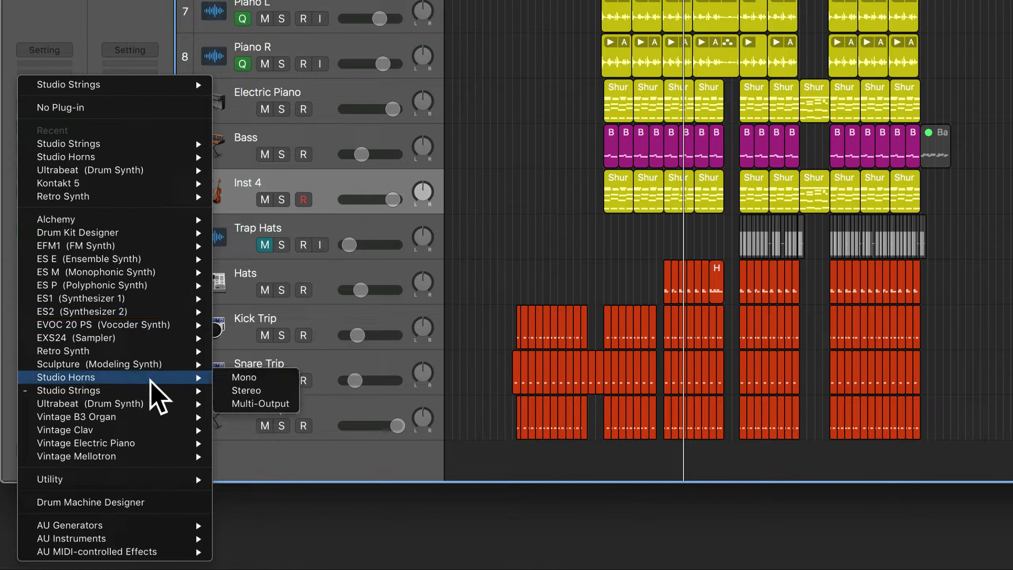
click(246, 390)
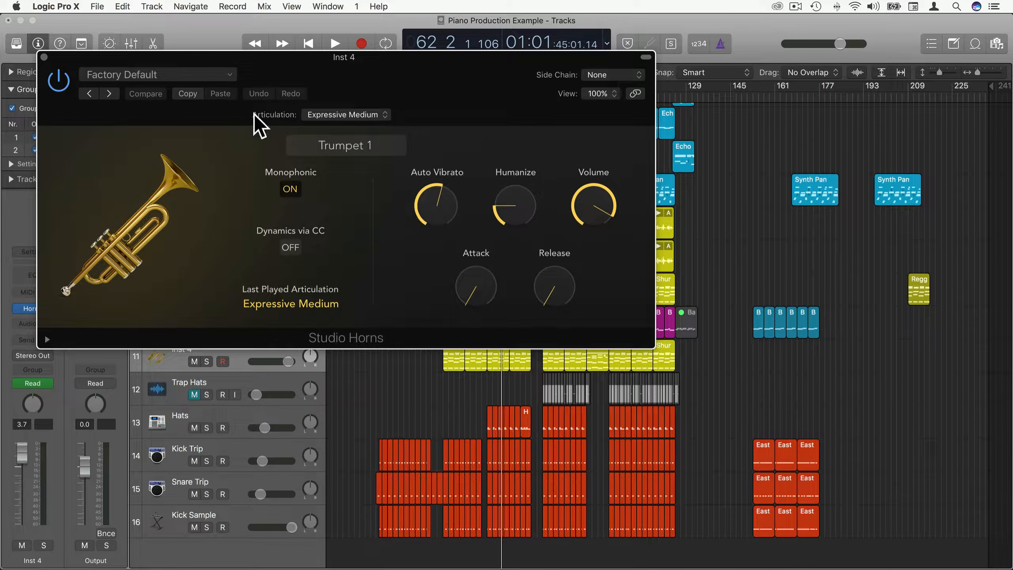
Set Trumpet 1's articulation to Sustain and open Musical Typing with Command-K.
click(367, 115)
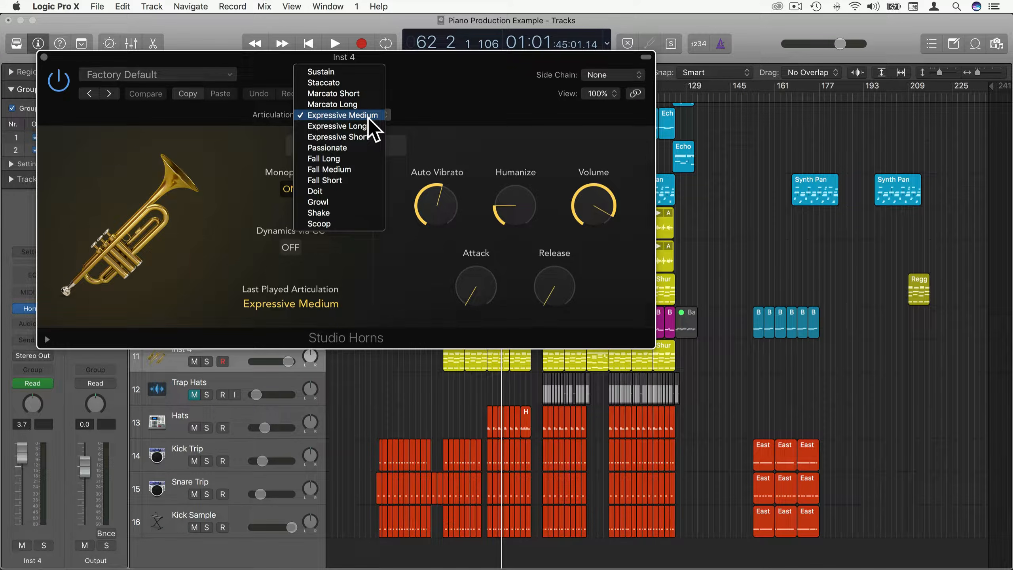
click(341, 73)
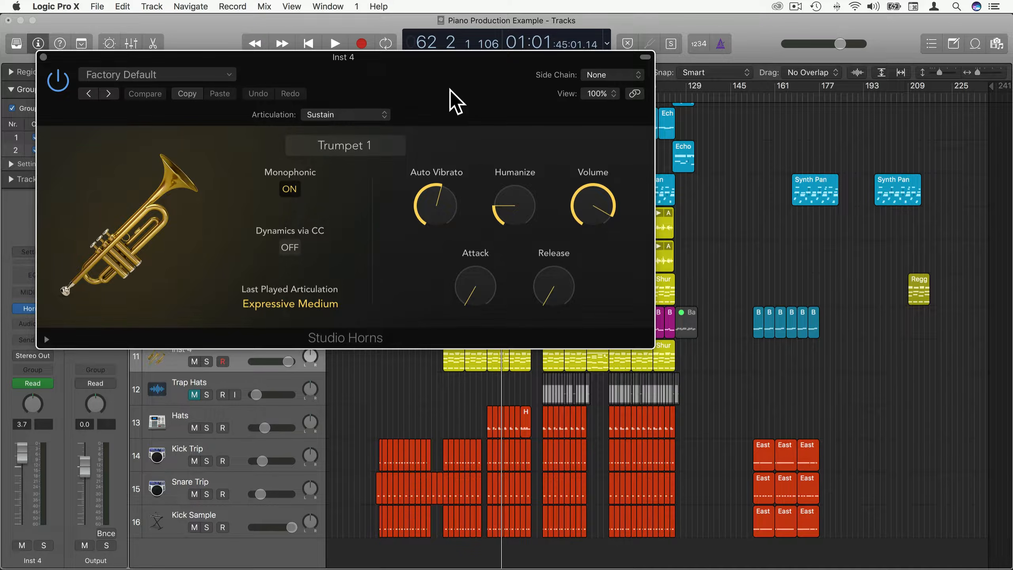
key(super+k)
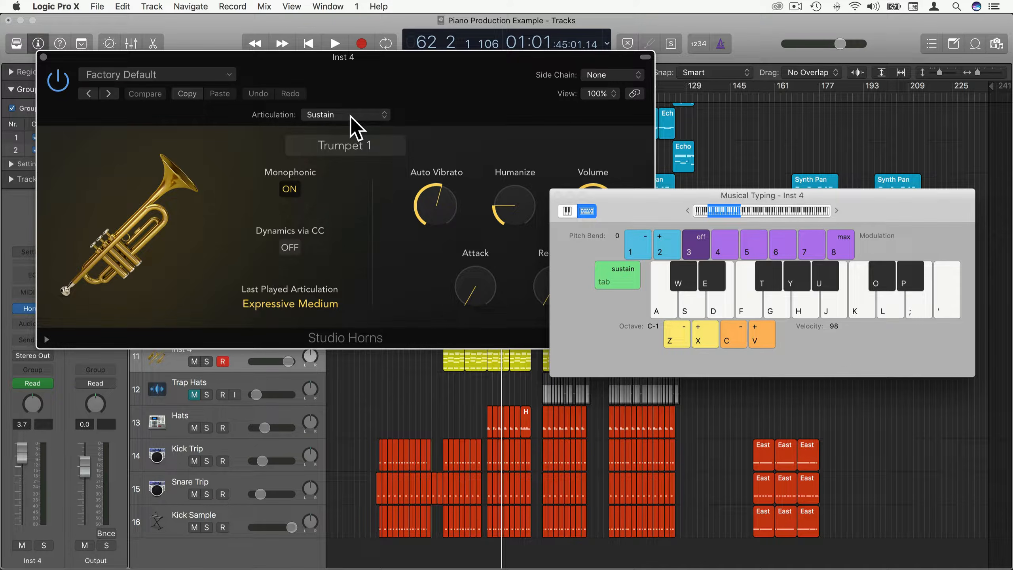
Audition trumpet chords, show extended parameters, test Extended Keyrange on, then switch it off.
key(f)
key(h)
key(f)
key(h)
click(43, 340)
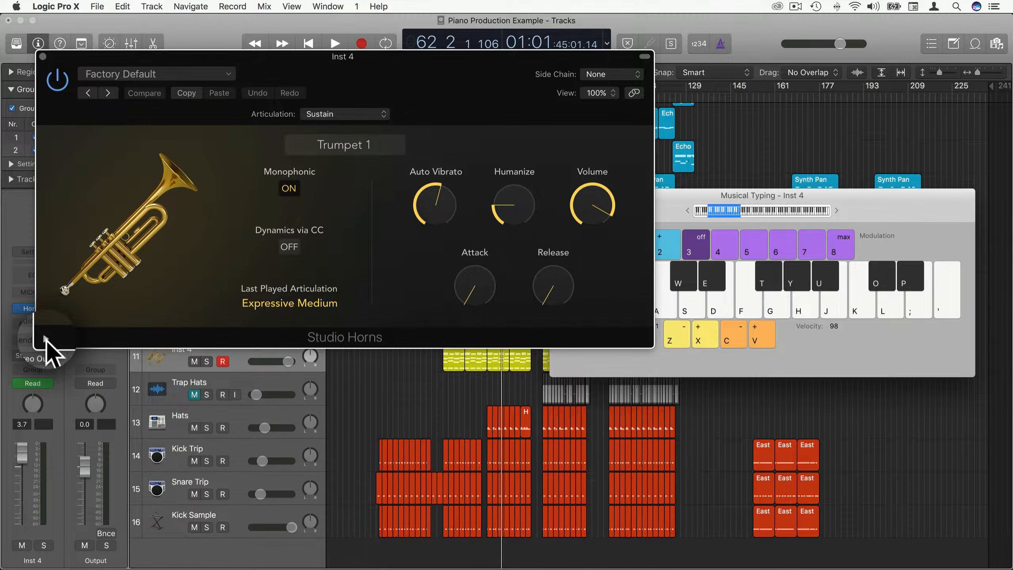
click(423, 409)
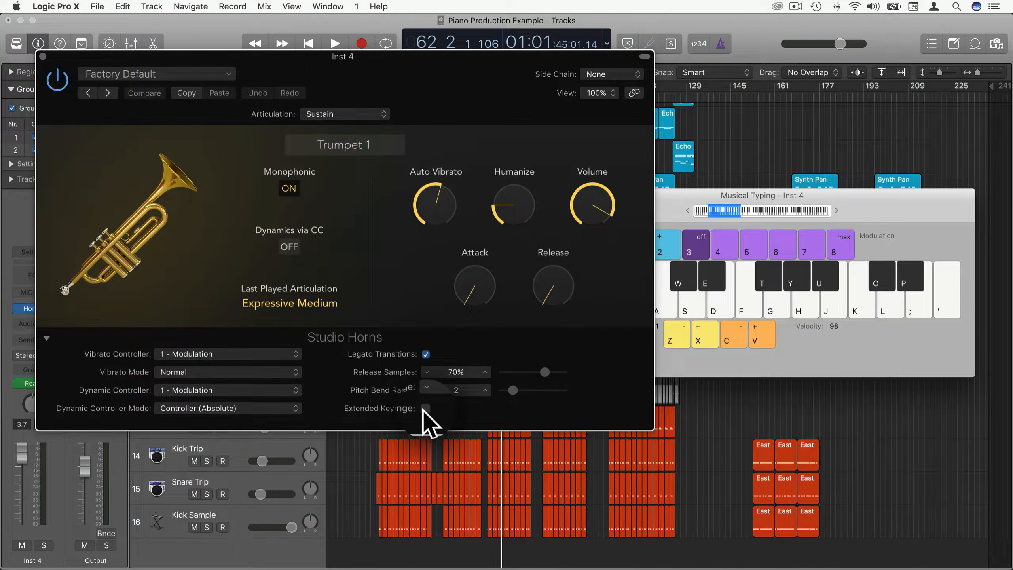
key(f)
key(h)
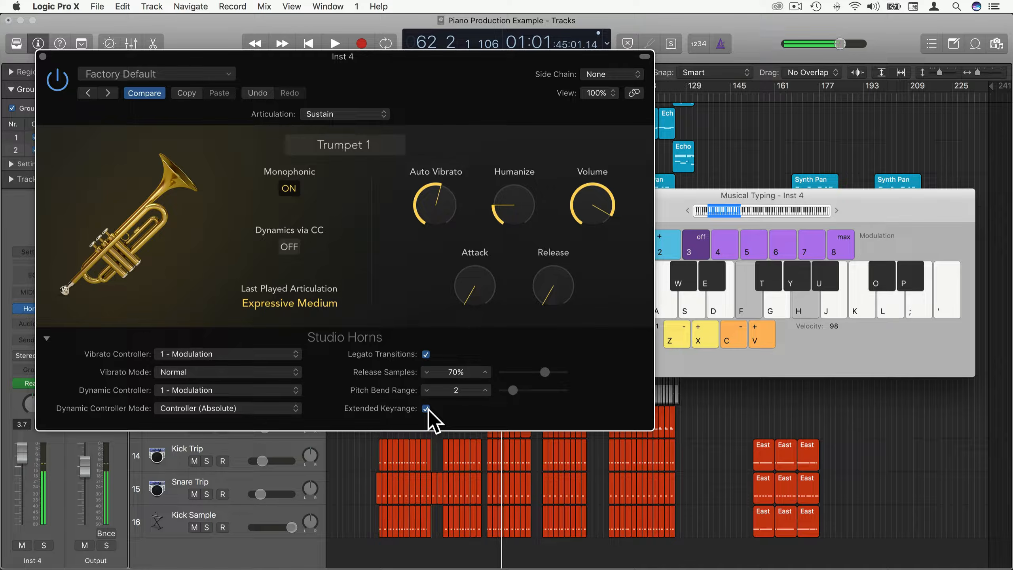
key(k)
key(h)
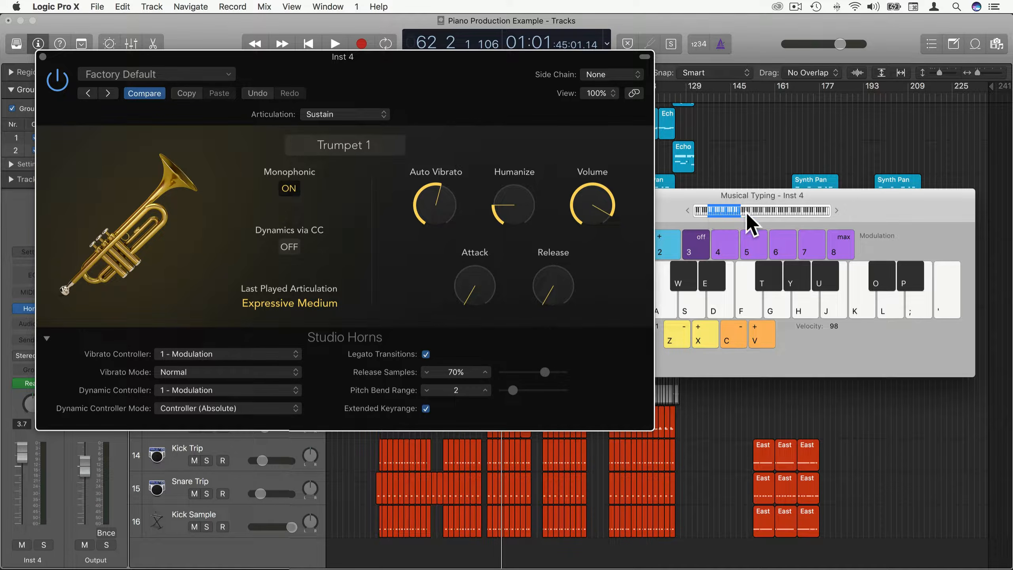
click(424, 410)
Shift the Musical Typing range to octave C2 and audition two-note trumpet chords.
mouse_move(757, 210)
mouse_down()
mouse_move(776, 208)
mouse_move(761, 210)
mouse_up()
key(g)
key(j)
key(g)
key(j)
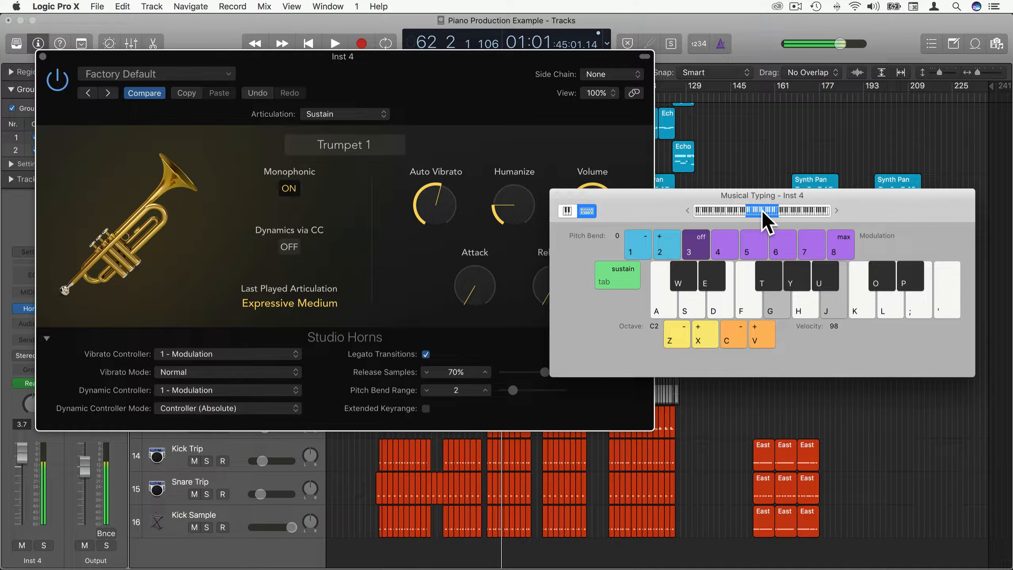
key(g)
key(j)
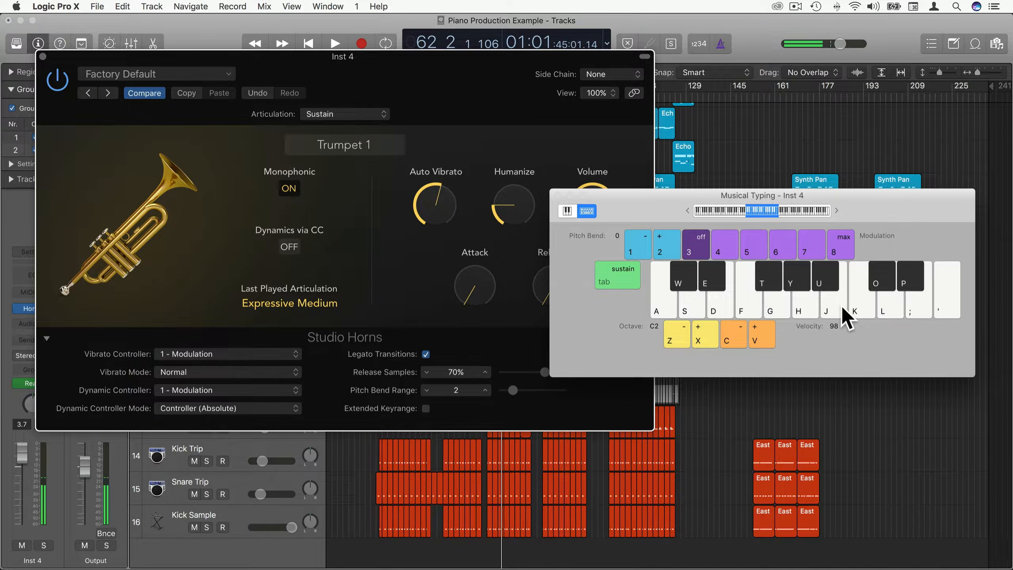
key(g)
key(j)
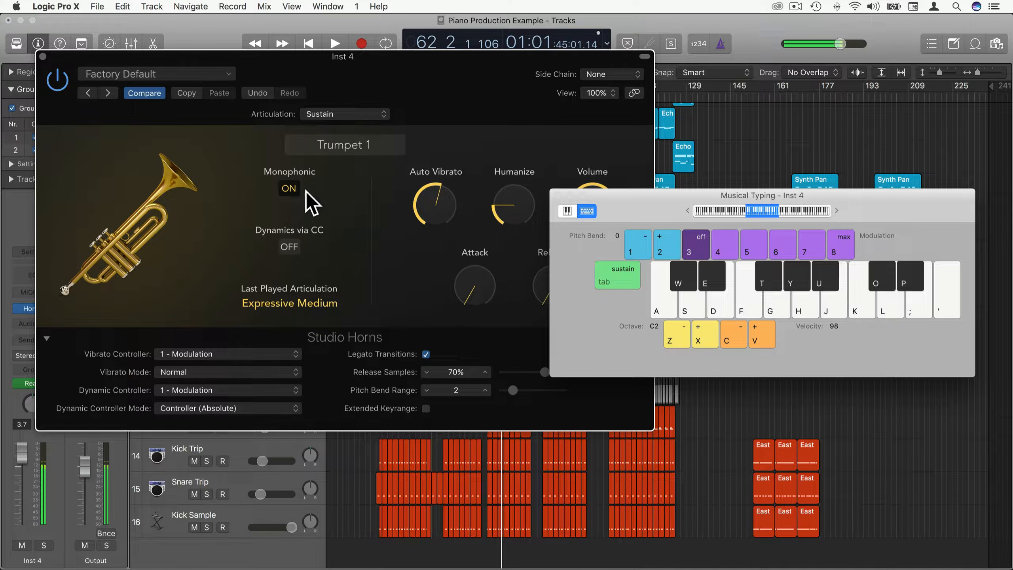
Turn Monophonic off, play polyphonic chords, and bring up the horn instrument picker.
click(288, 190)
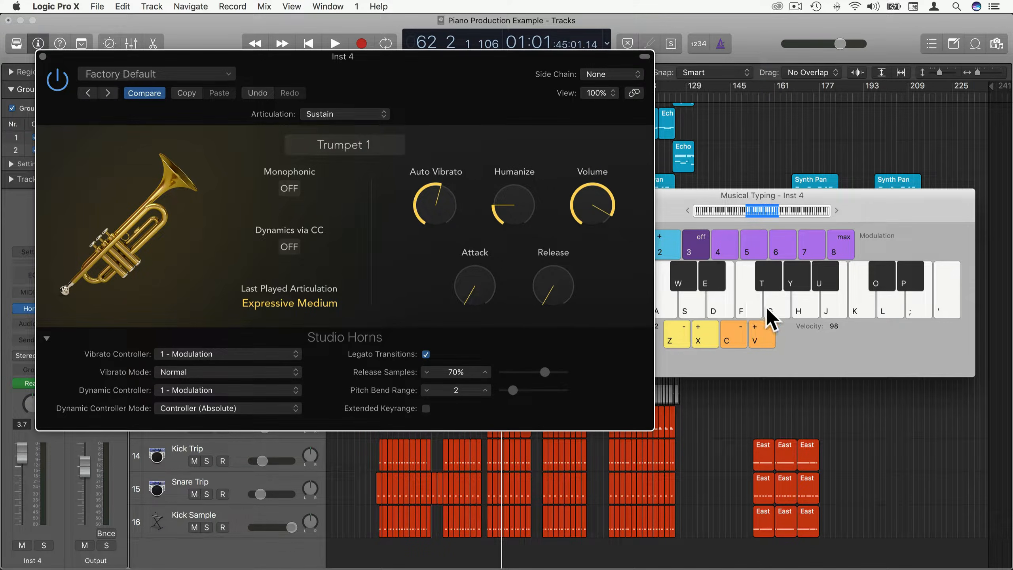
key(g)
key(j)
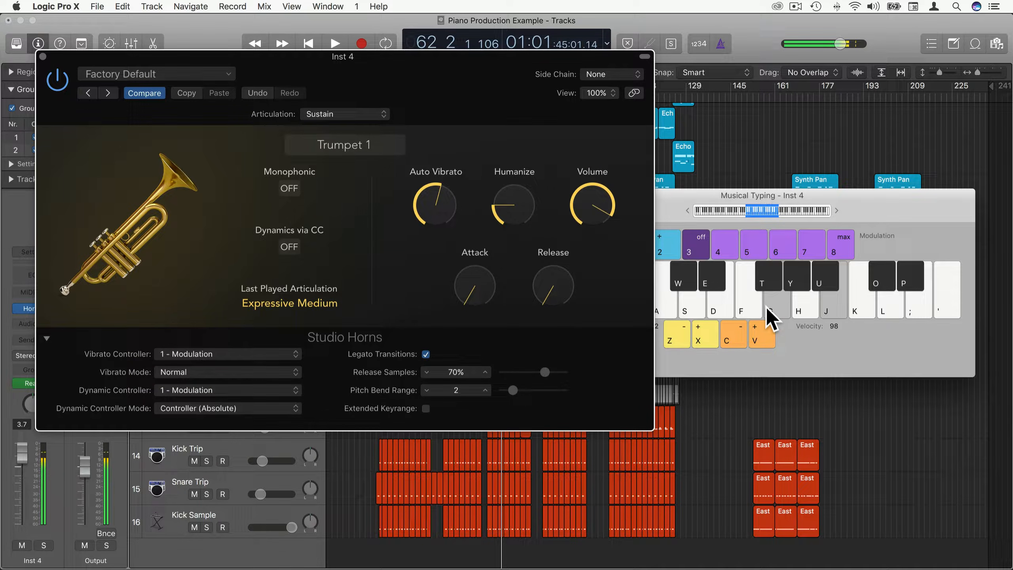
key(l)
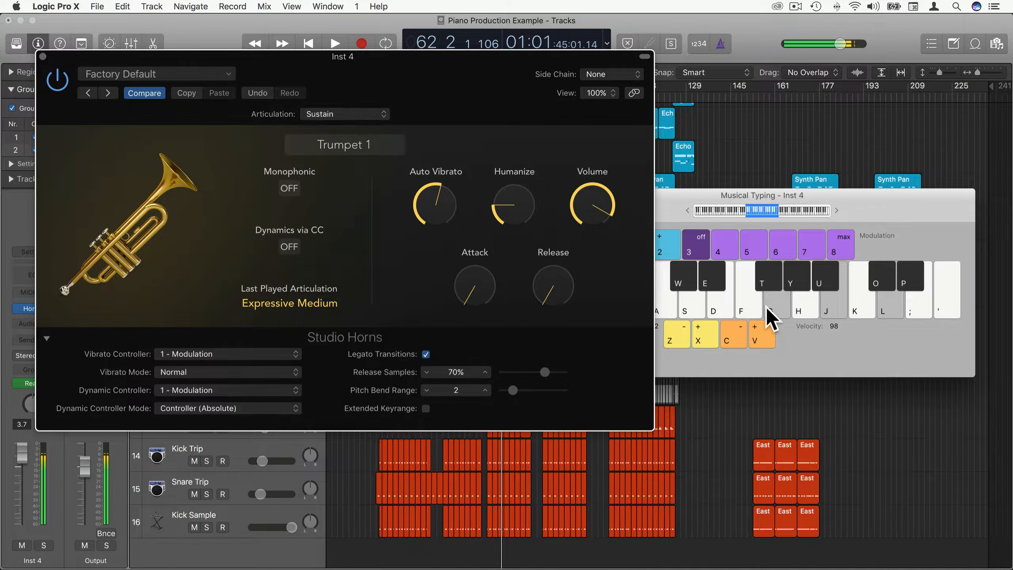
key(f)
key(j)
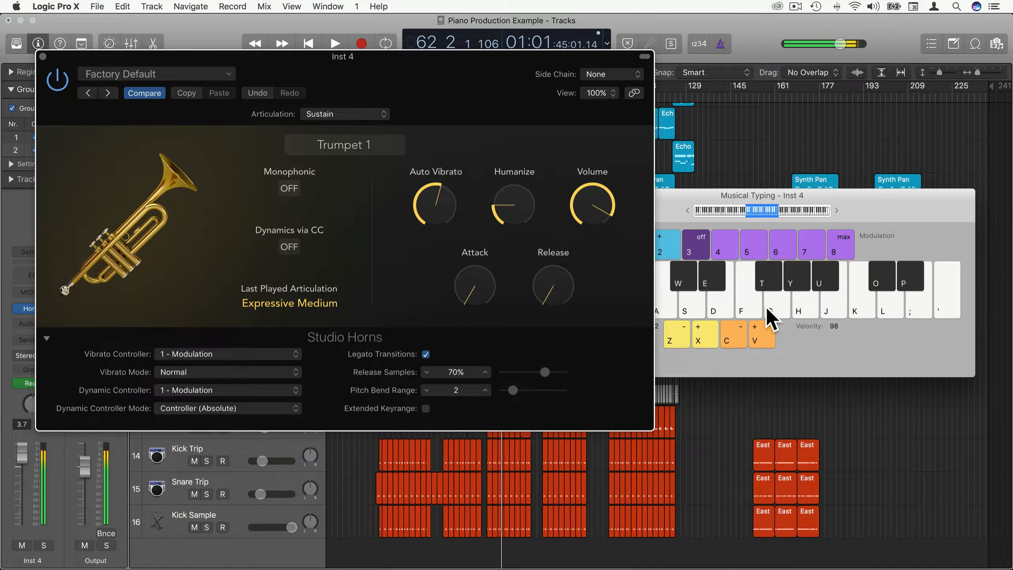
click(357, 143)
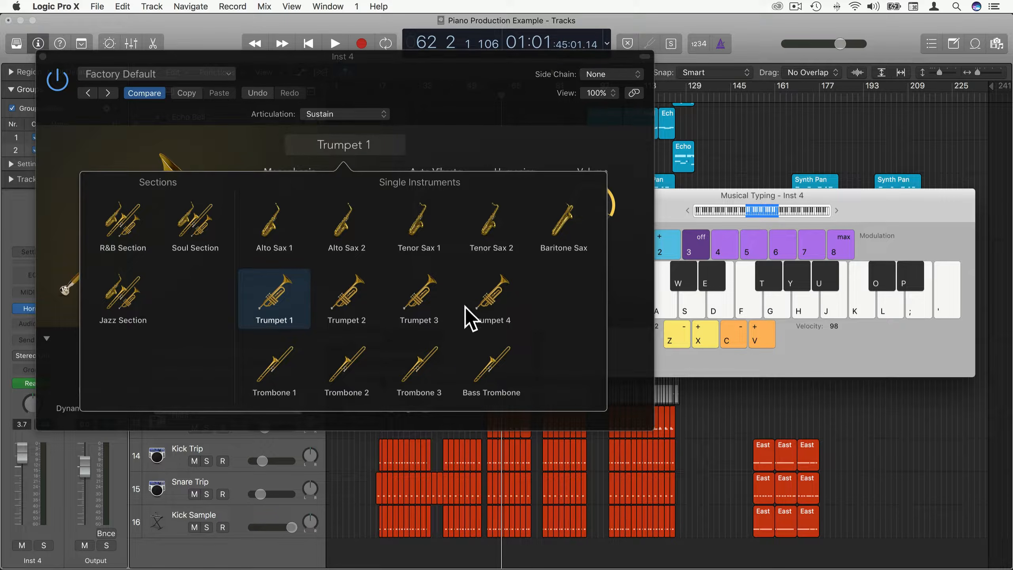
Switch the instrument to Trombone 1 and play a few notes to hear it.
click(273, 363)
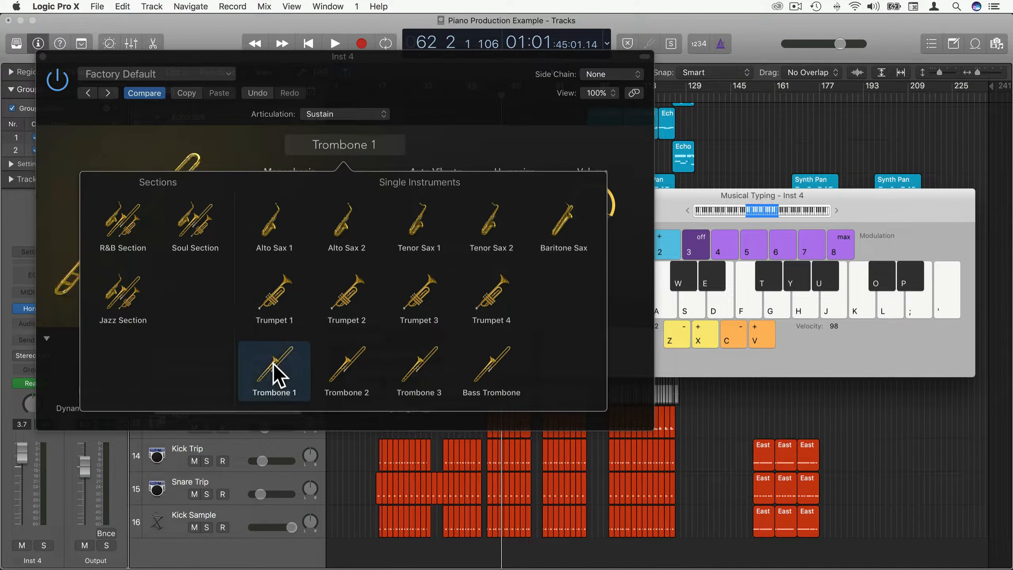
key(j)
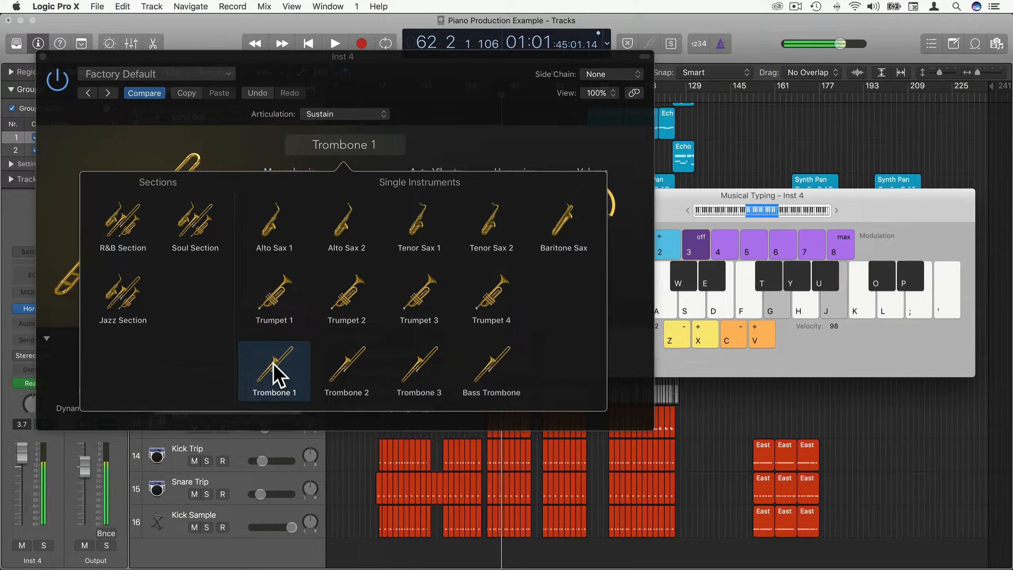
key(k)
key(d)
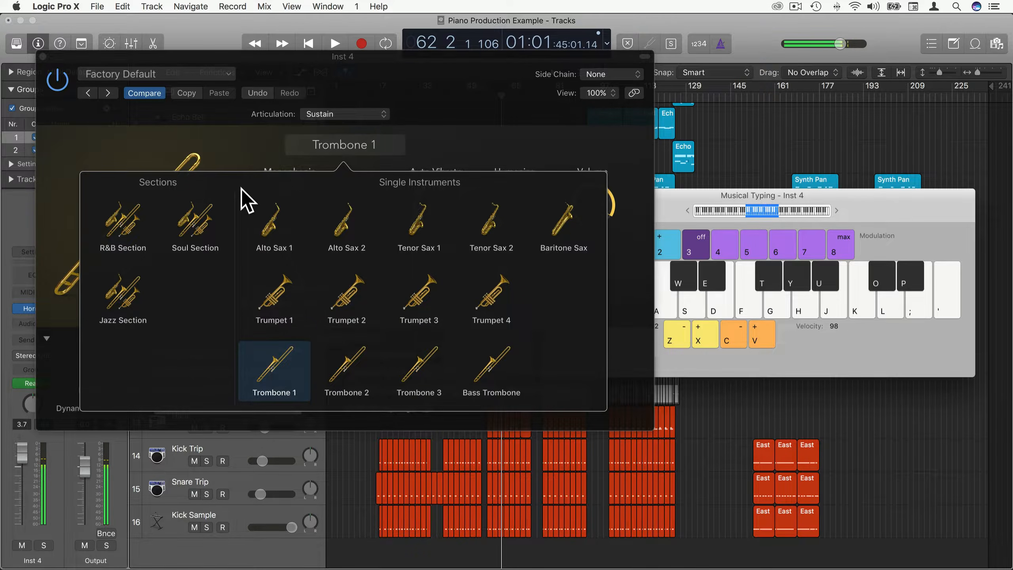
click(238, 144)
Cycle the trombone through Growl, Scoop, Fall Long, and finally Fall Short articulations.
click(331, 115)
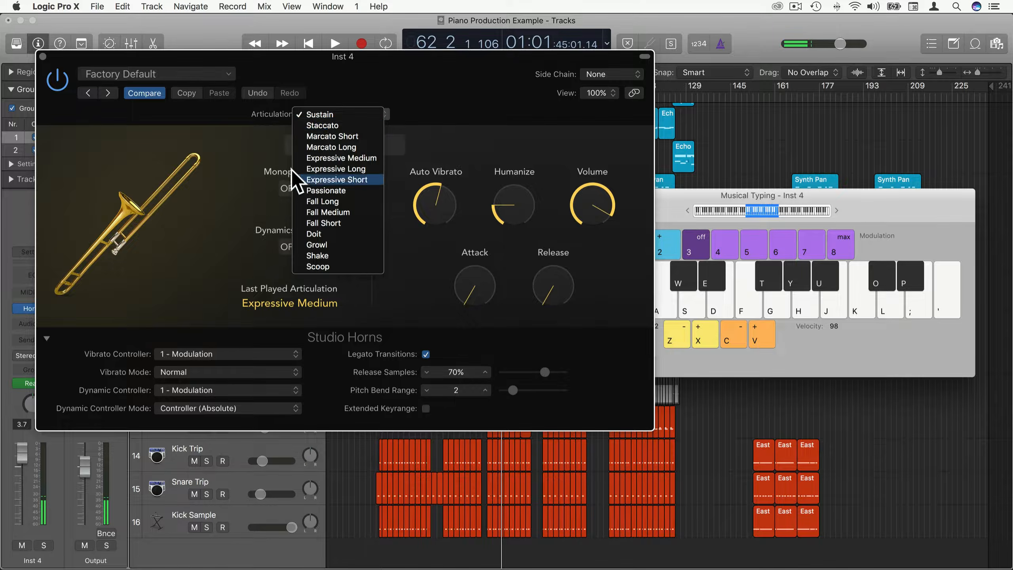
click(330, 244)
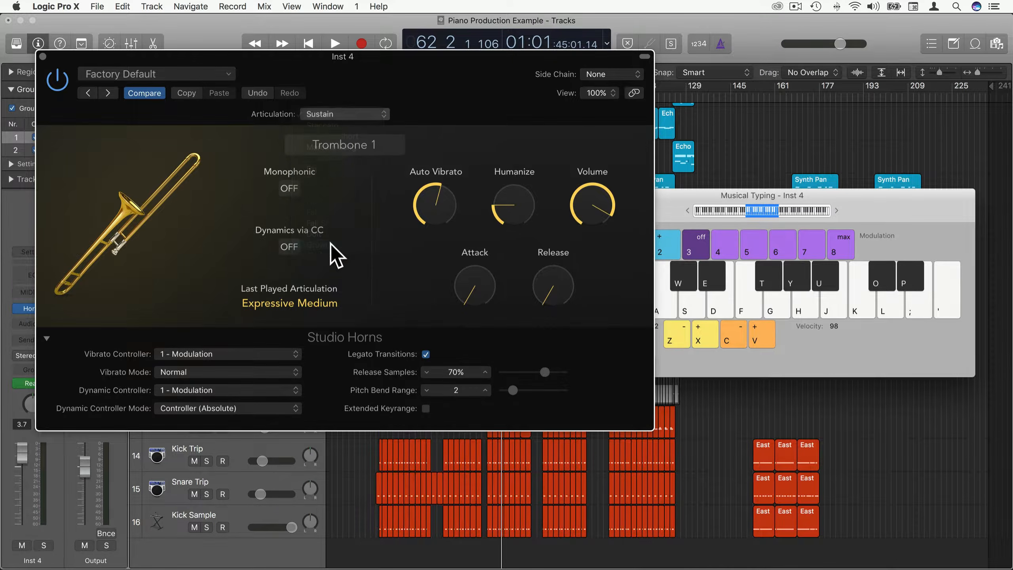
click(329, 115)
click(334, 135)
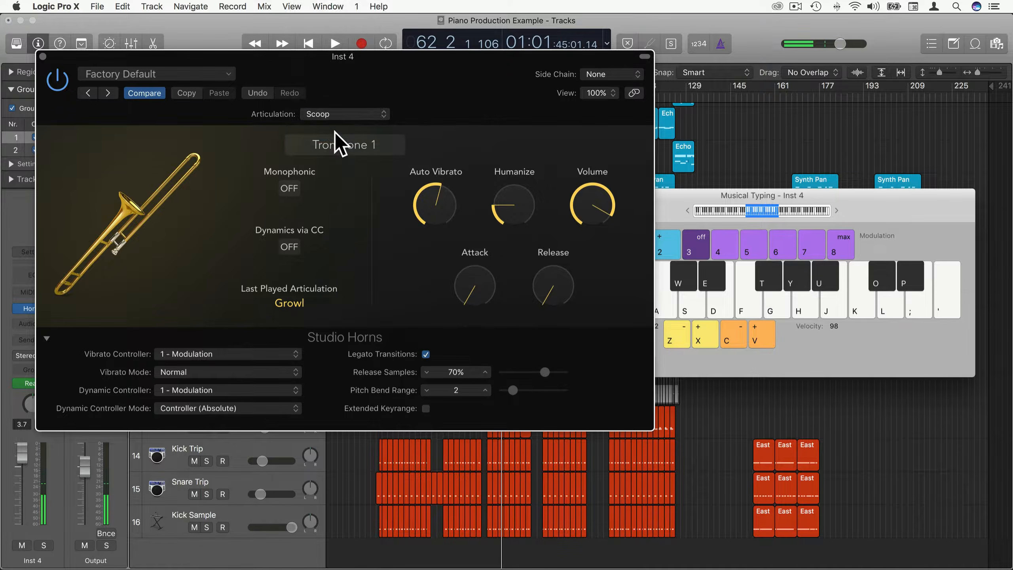
click(334, 115)
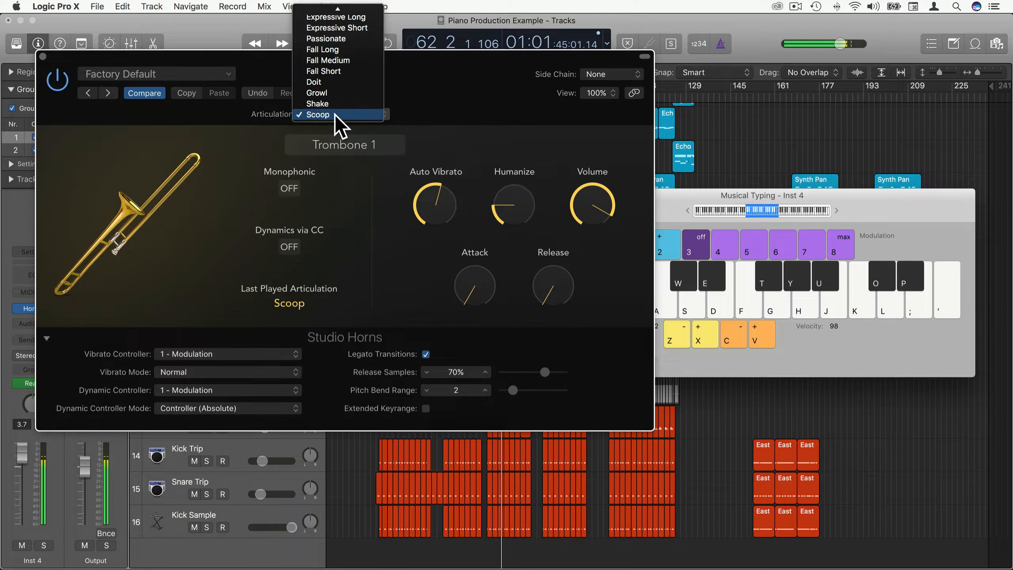
click(336, 50)
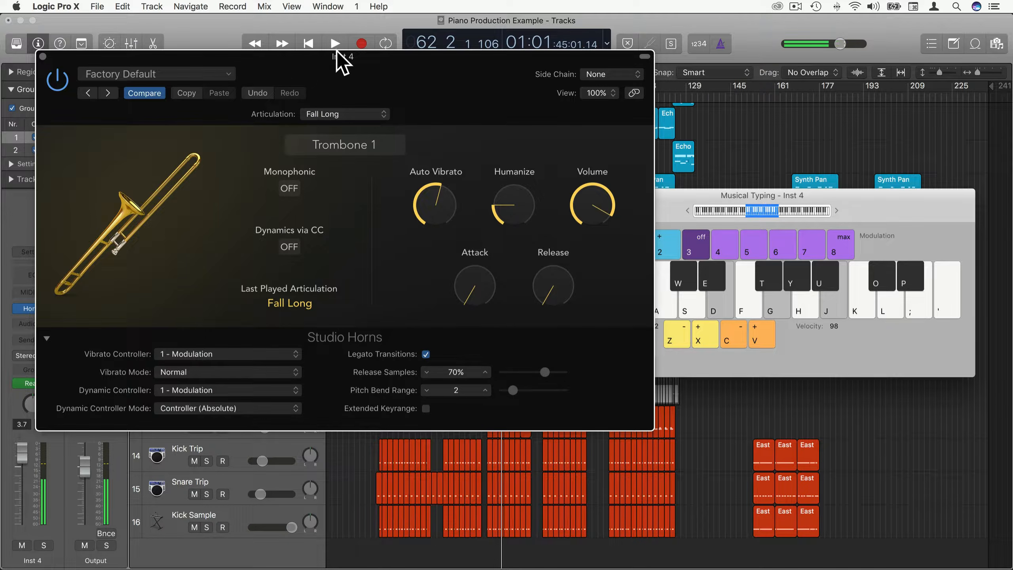
click(351, 114)
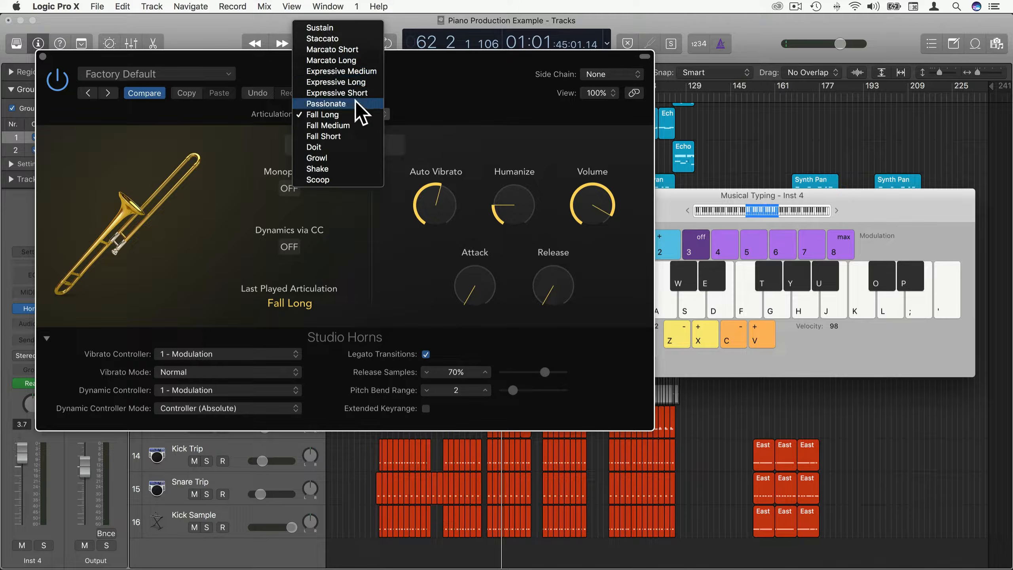
click(350, 136)
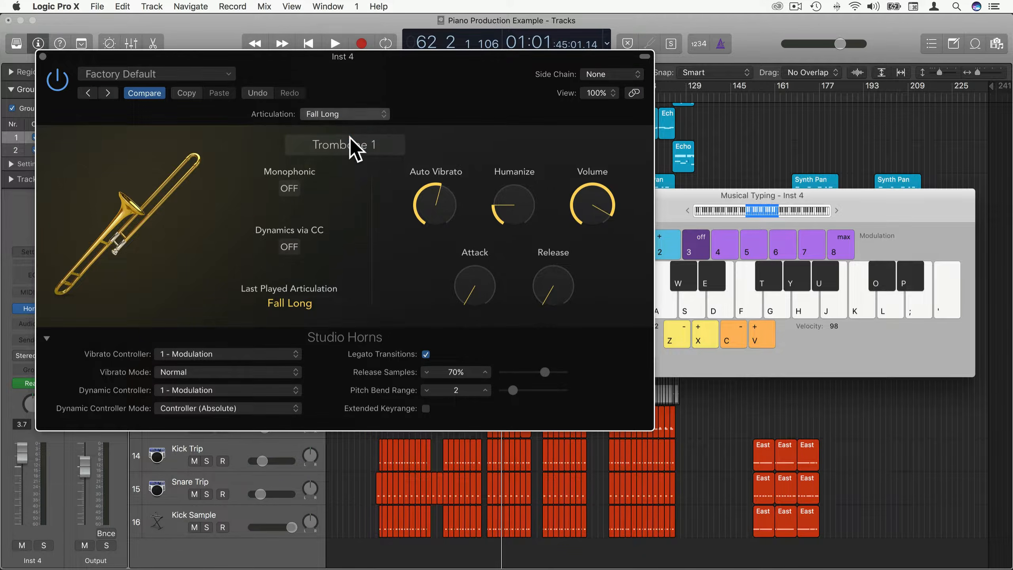
Hear Fall Short, then settle on the Shake articulation and reopen the instrument picker.
key(j)
click(342, 117)
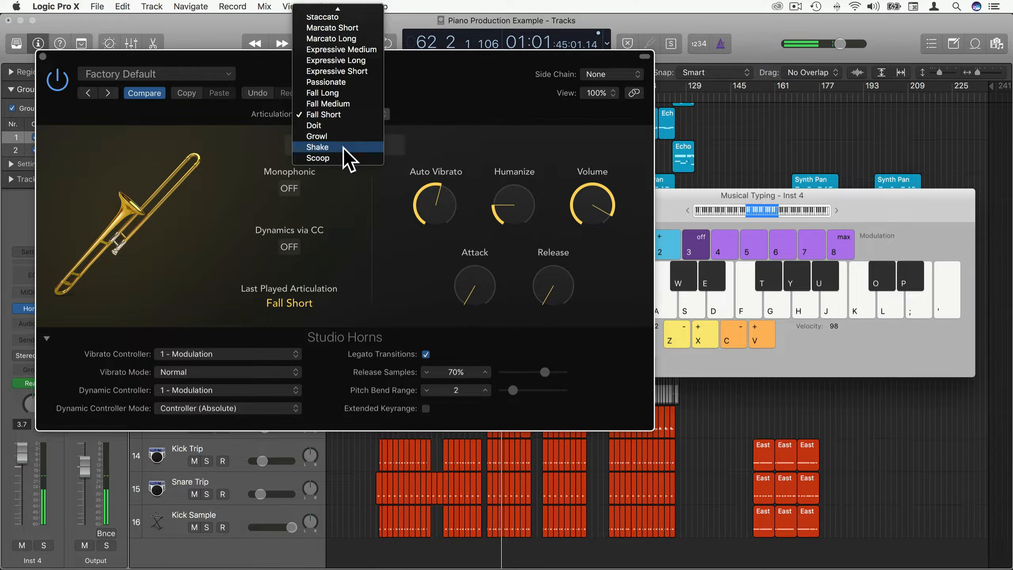
click(343, 149)
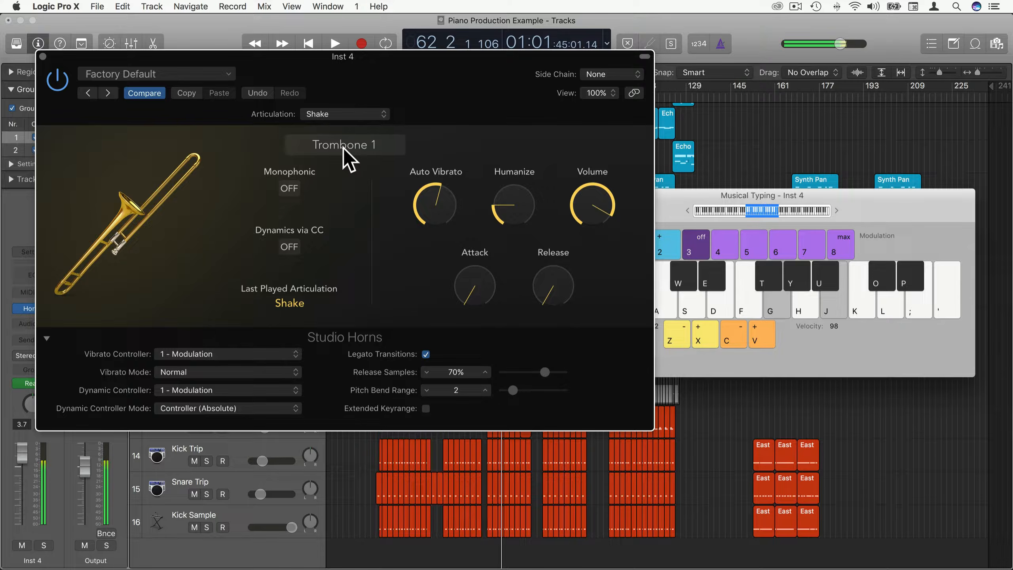
click(337, 115)
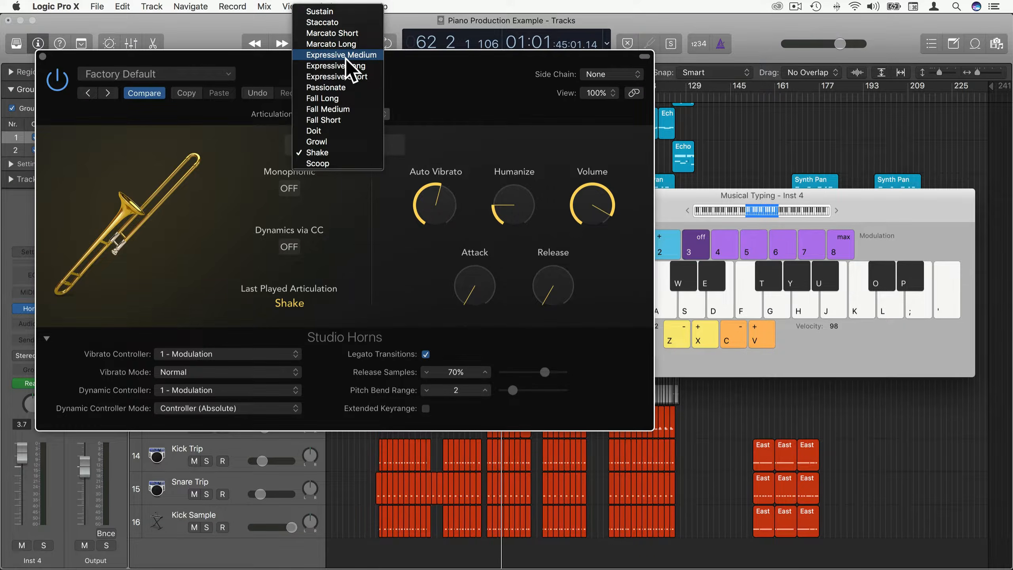
click(220, 151)
click(343, 146)
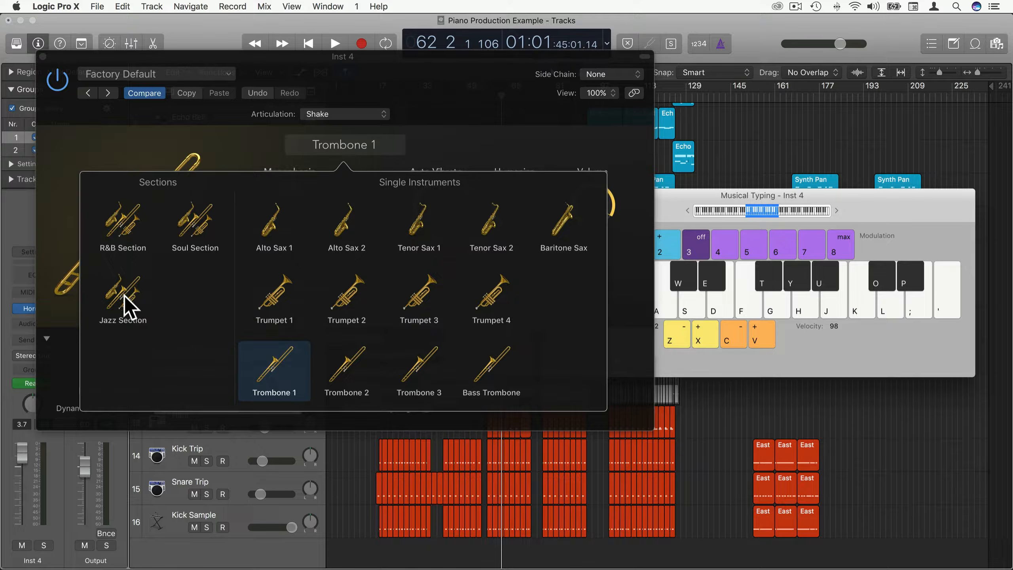
Load the Jazz Section in place of Trombone 1 and play a three-note chord.
click(120, 307)
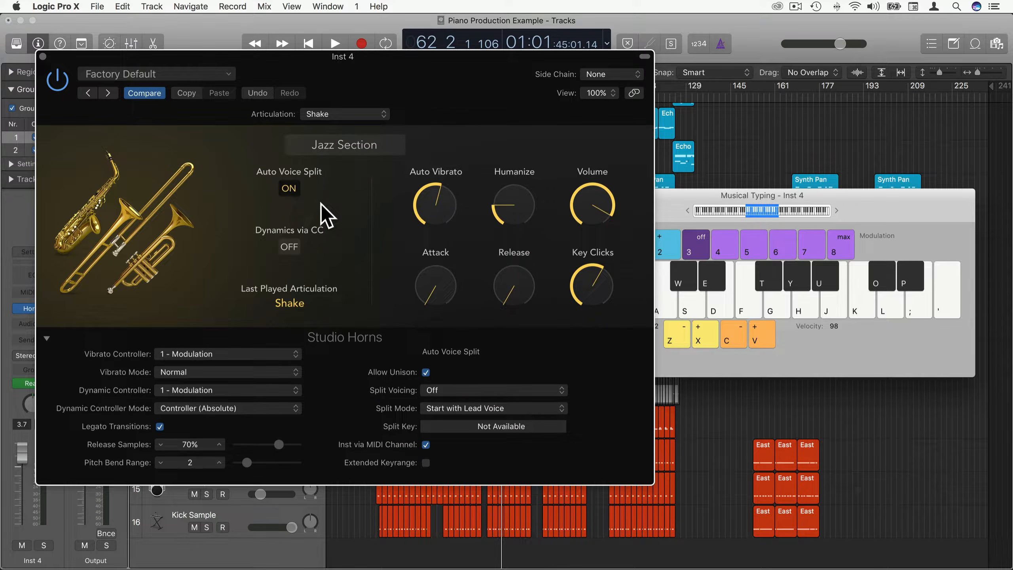
key(g)
key(j)
key(s)
click(343, 148)
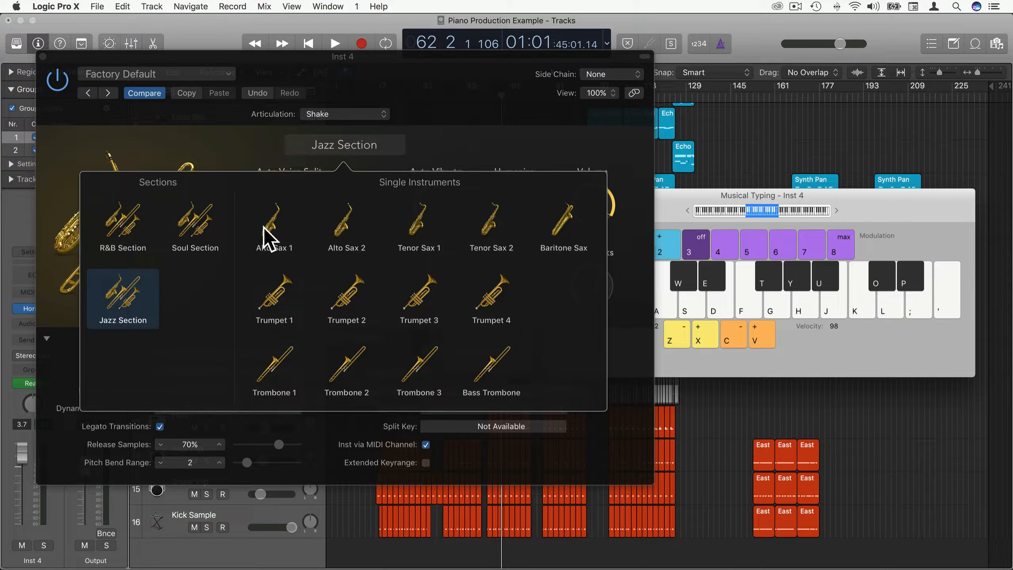
click(242, 144)
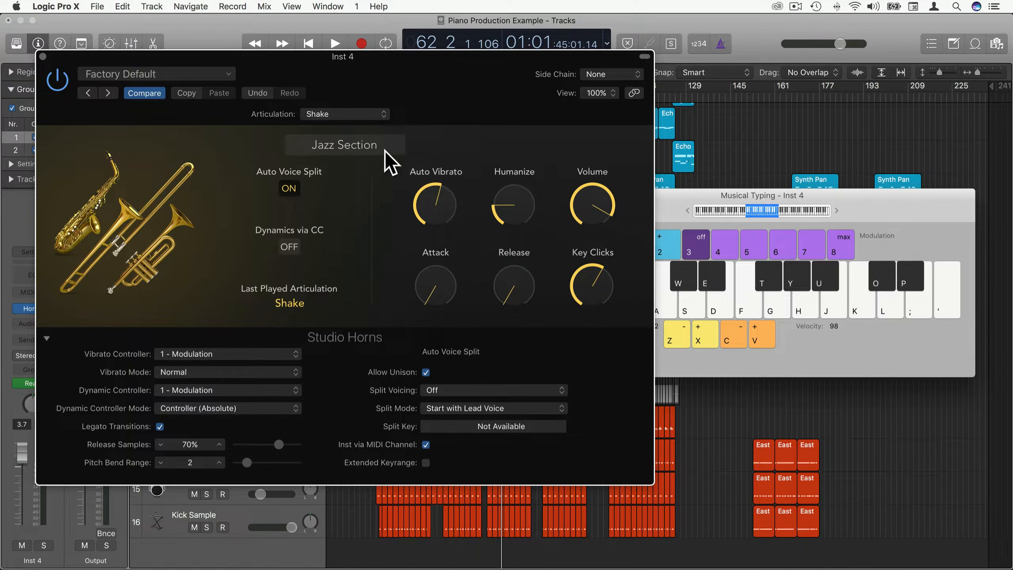
Try Fall Short, settle on Sustain, and push Auto Vibrato to 100% then about 57%.
click(324, 121)
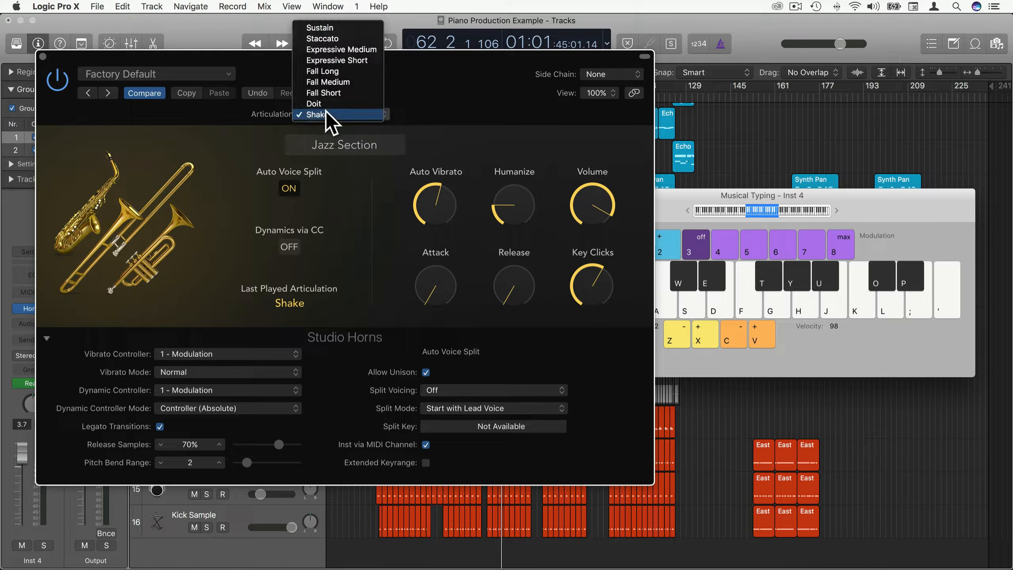
click(338, 93)
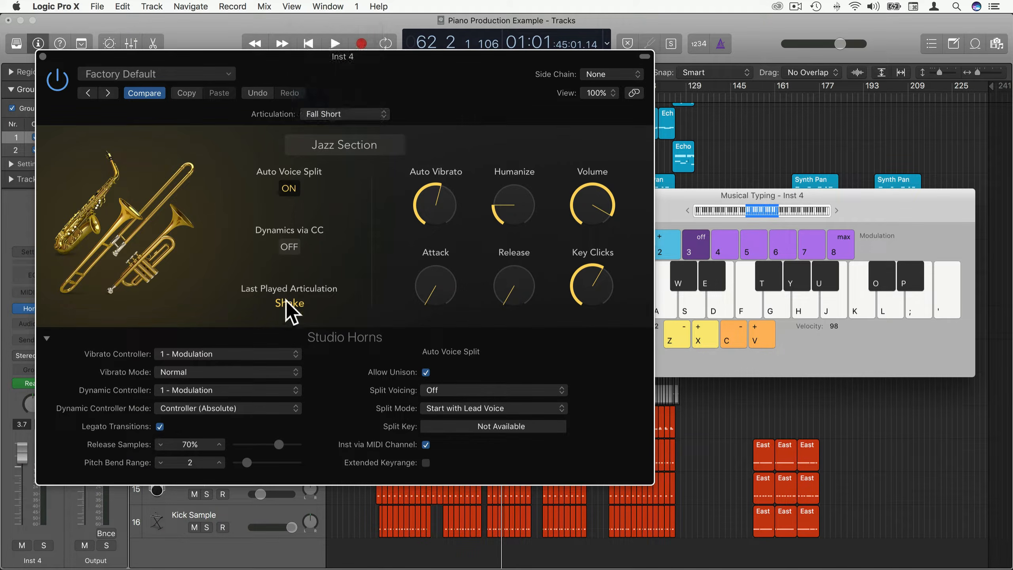
key(g)
key(j)
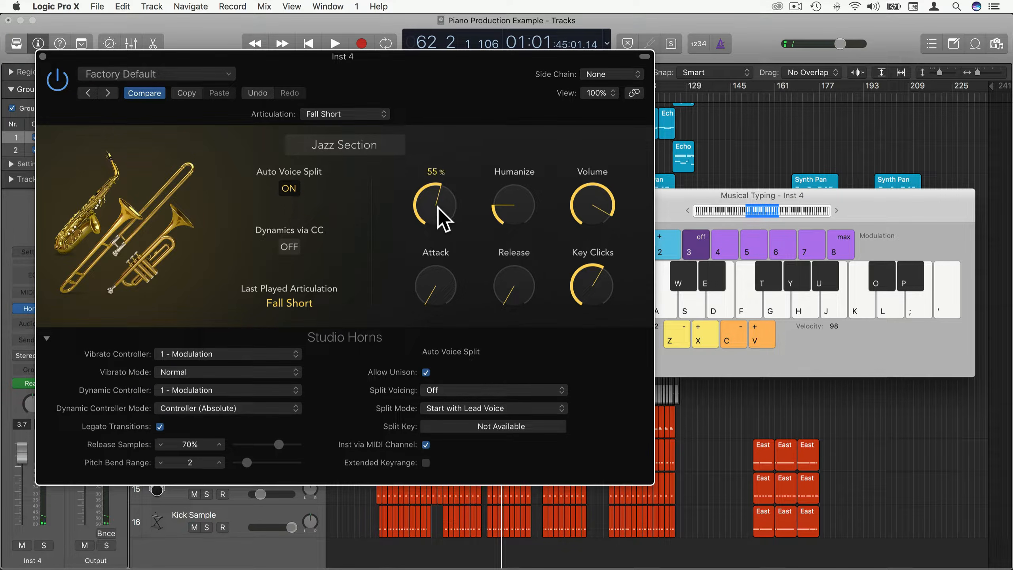
drag(440, 210, 438, 212)
click(350, 116)
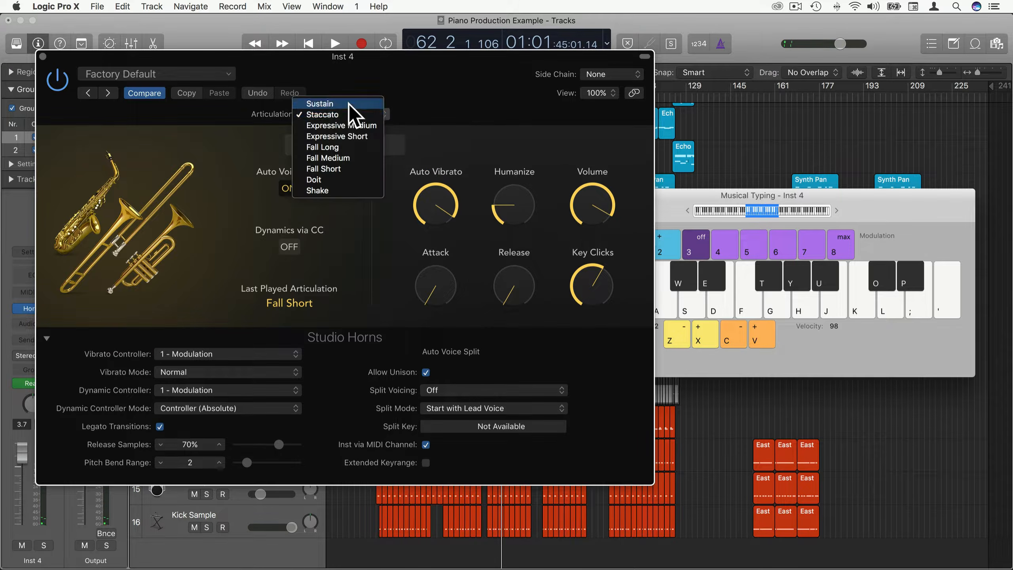
click(339, 104)
drag(443, 222, 482, 362)
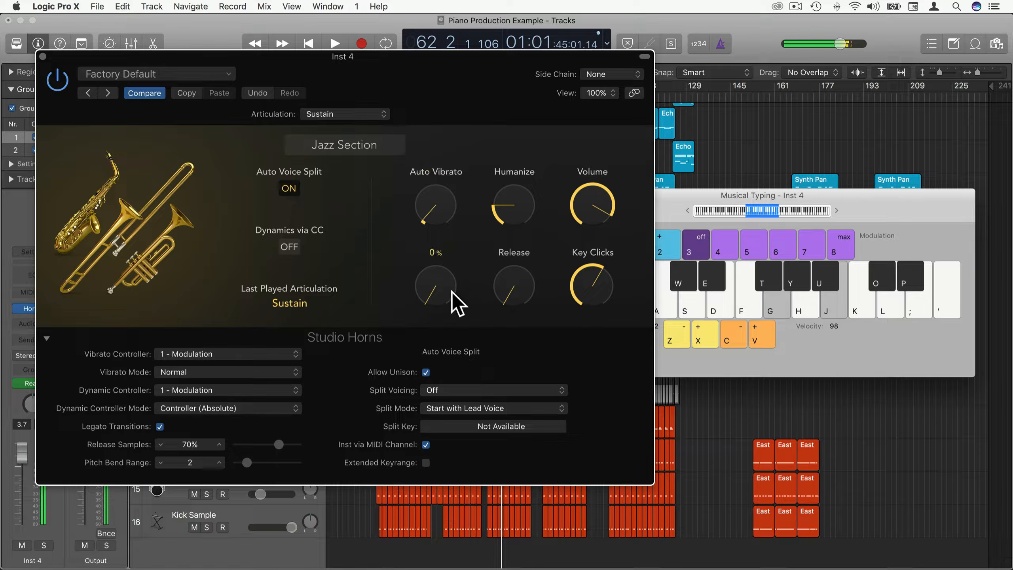
drag(434, 219, 434, 83)
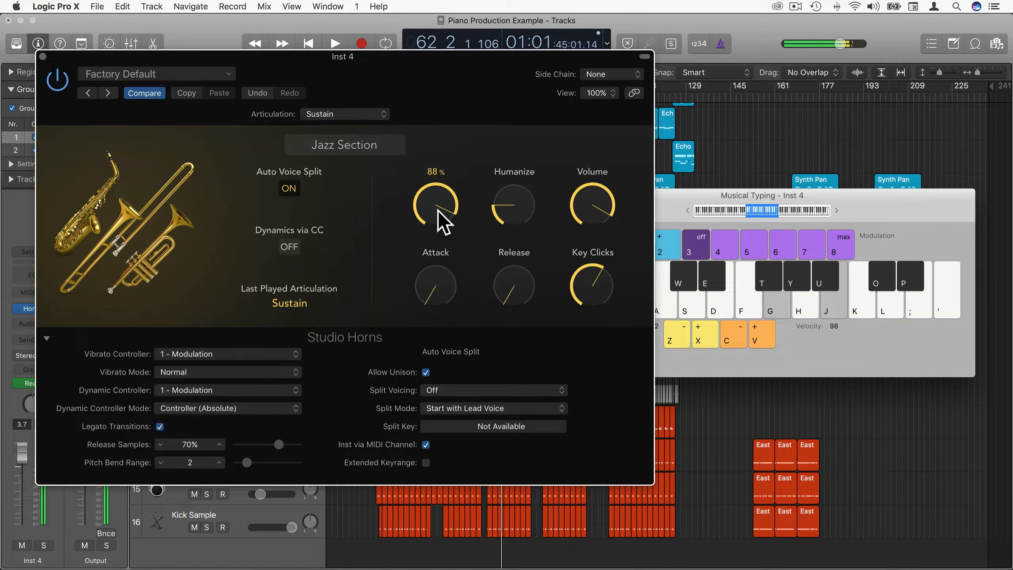
drag(430, 236, 443, 281)
Raise the Humanize knob, auditioning chords while adjusting it between roughly 50% and maximum.
click(516, 226)
drag(516, 219, 508, 118)
key(g)
key(j)
drag(508, 177, 538, 422)
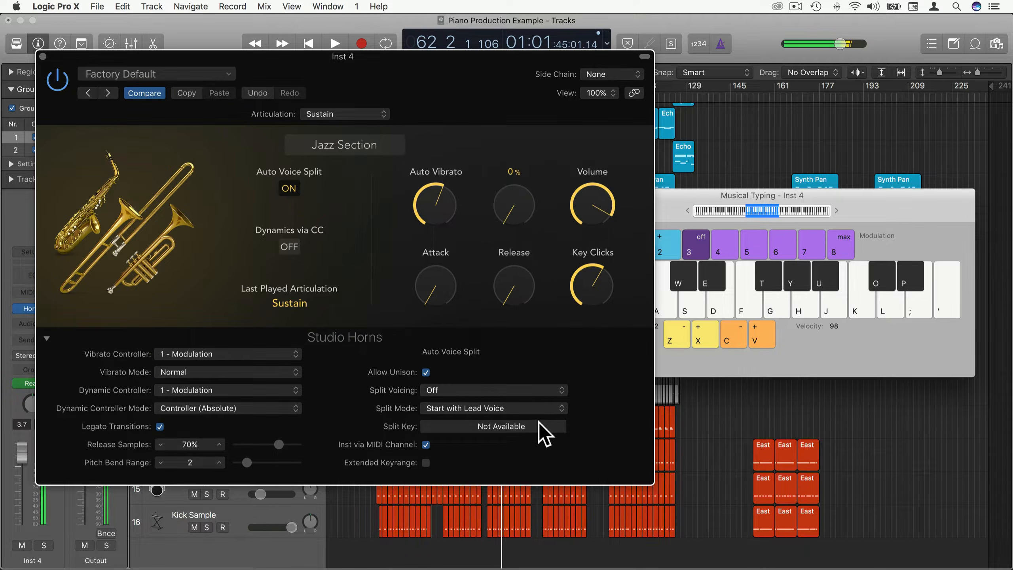
drag(499, 220, 501, 94)
drag(509, 202, 520, 168)
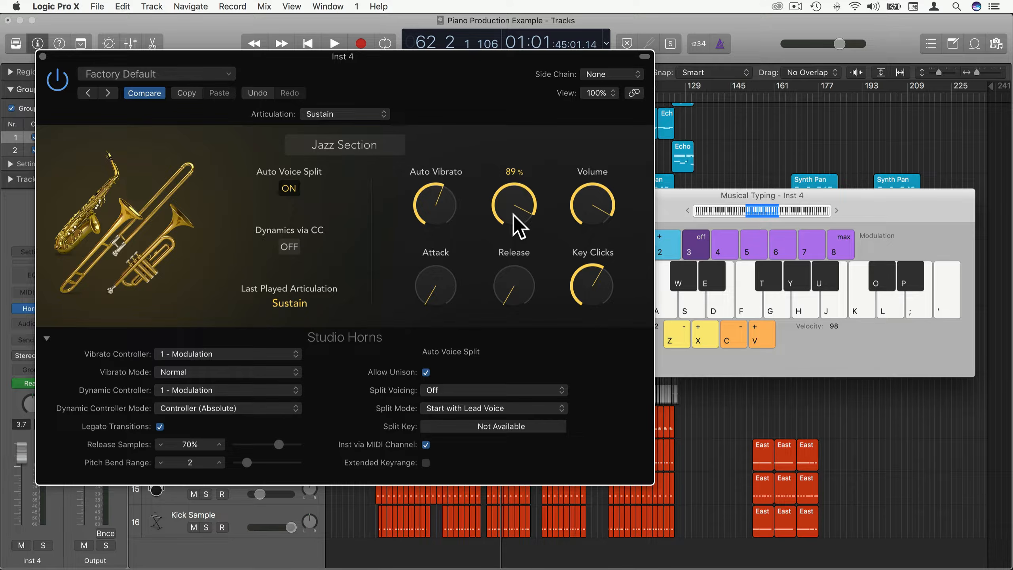
Set Humanize to 100%, Attack to 30% and Release to 77%, auditioning chords.
drag(514, 217, 520, 176)
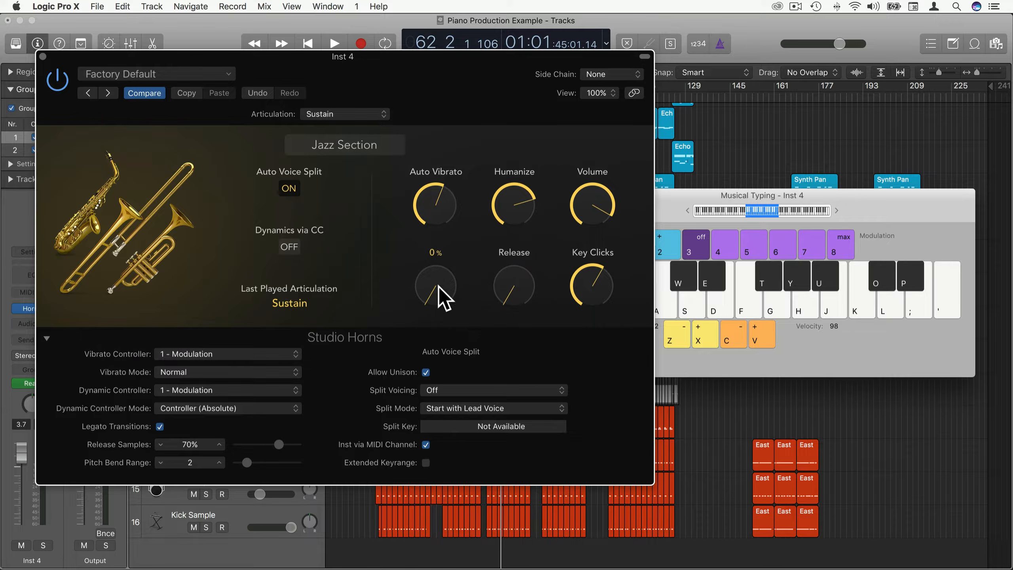
drag(439, 286, 436, 227)
key(g)
key(j)
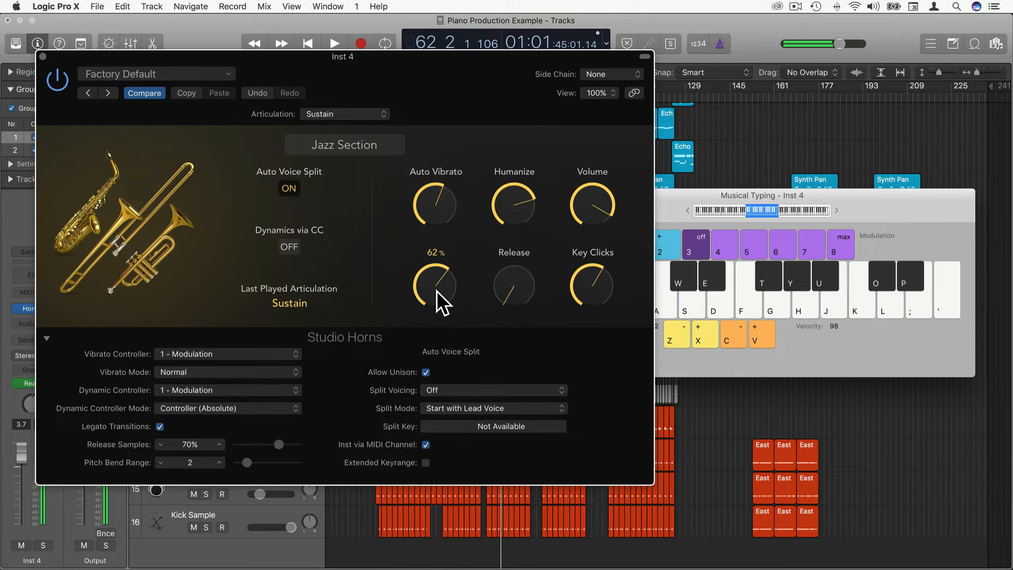
drag(516, 297, 494, 268)
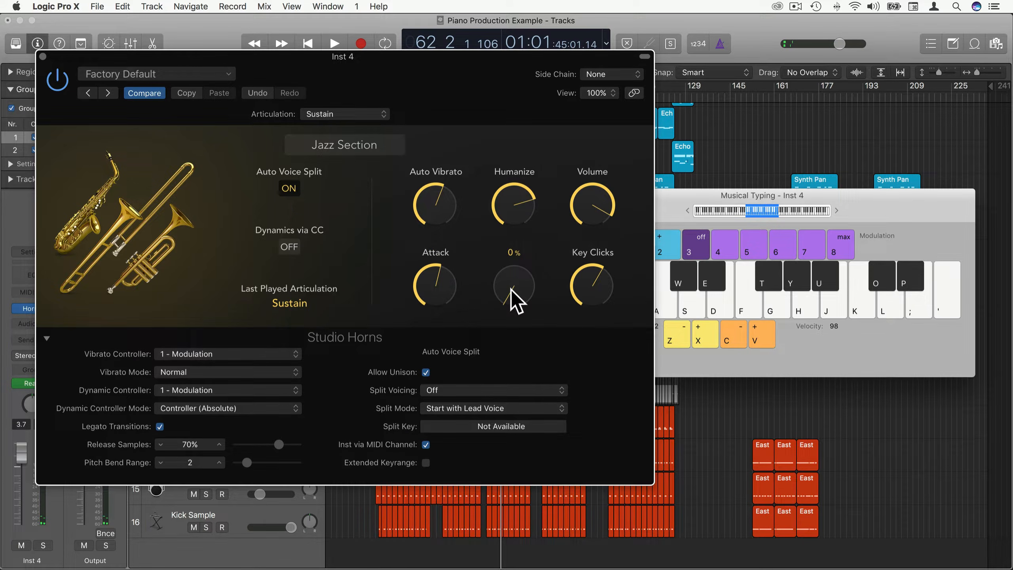
key(g+j)
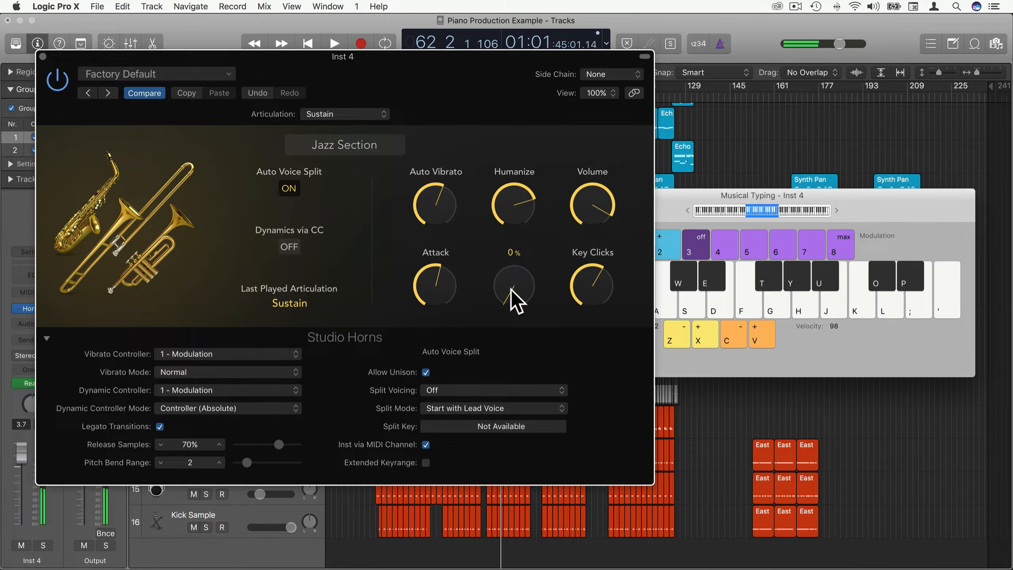
drag(511, 297, 518, 231)
key(t+u)
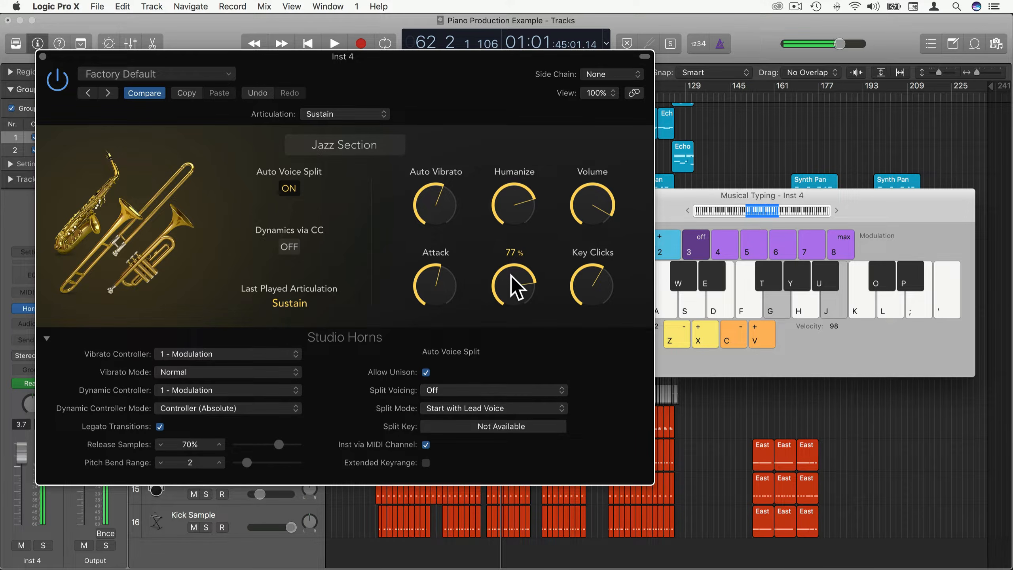
key(t+u)
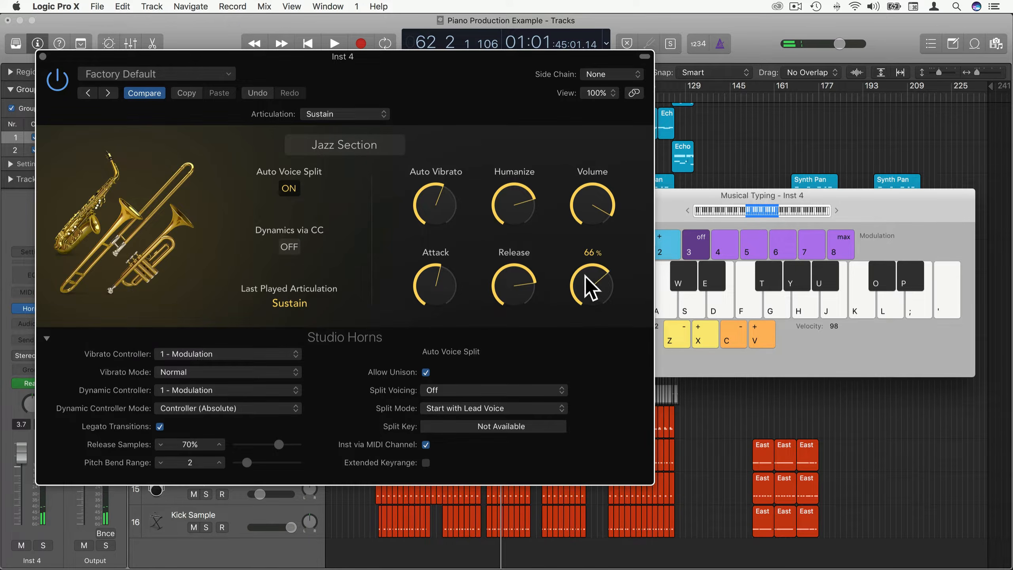
Turn Key Clicks up to 100%, play chords, and lower Volume to about 63%.
drag(585, 276, 586, 220)
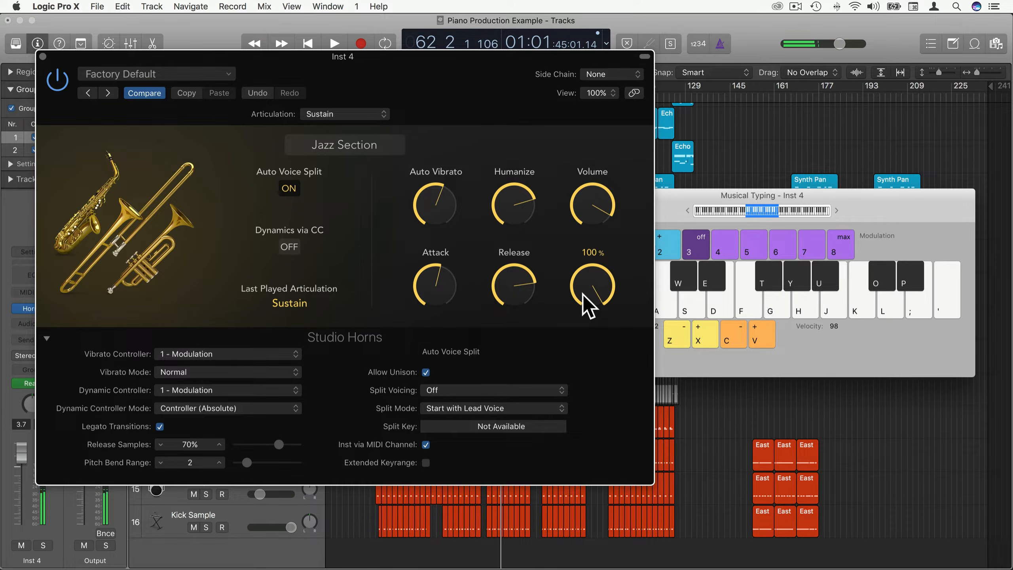
key(g+j)
key(f+h)
key(g+j)
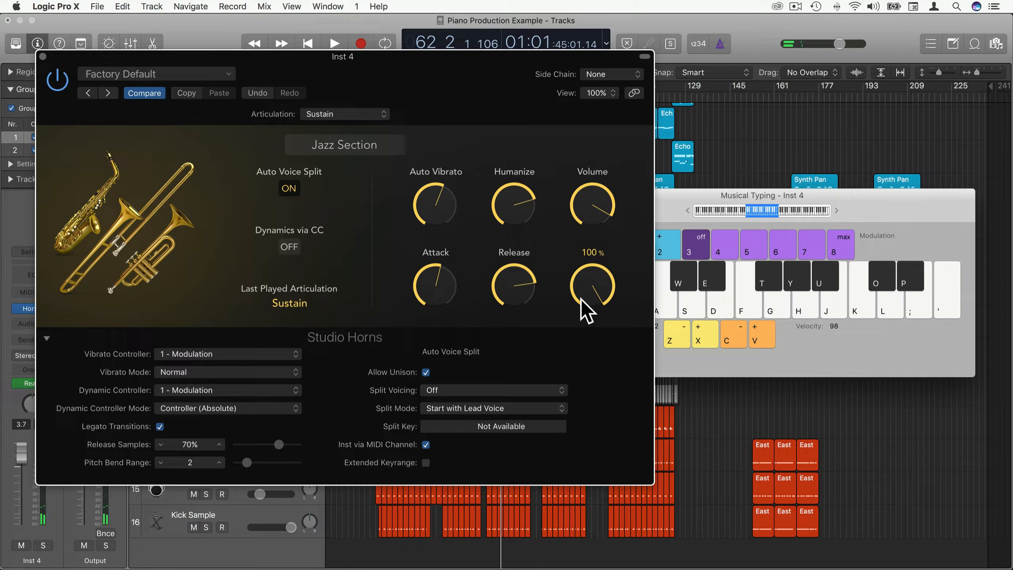
drag(581, 299, 581, 362)
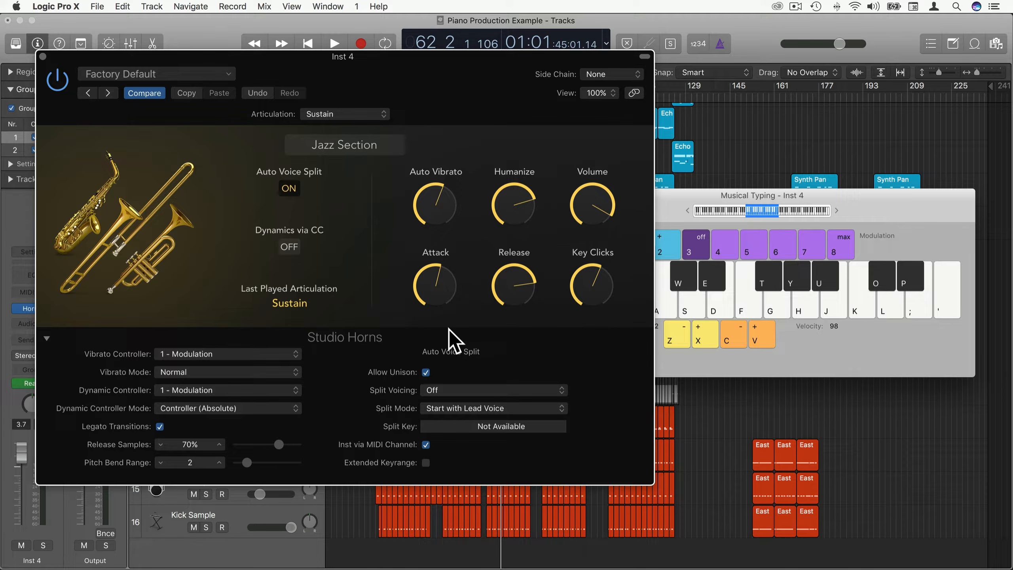
Open Inst 4's region in the Piano Roll and give the first chord a Fall Long articulation.
key(super+w)
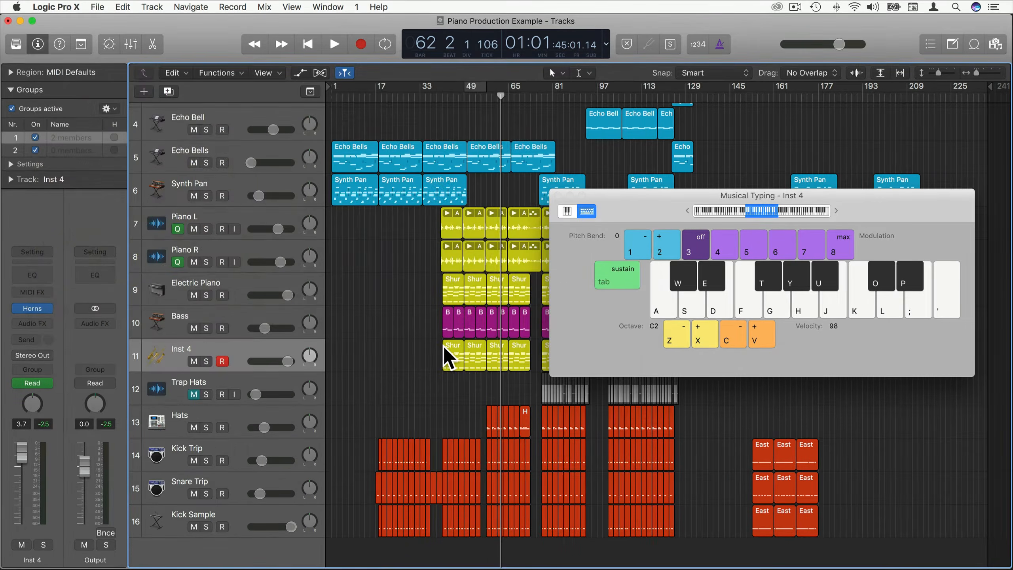
double_click(451, 346)
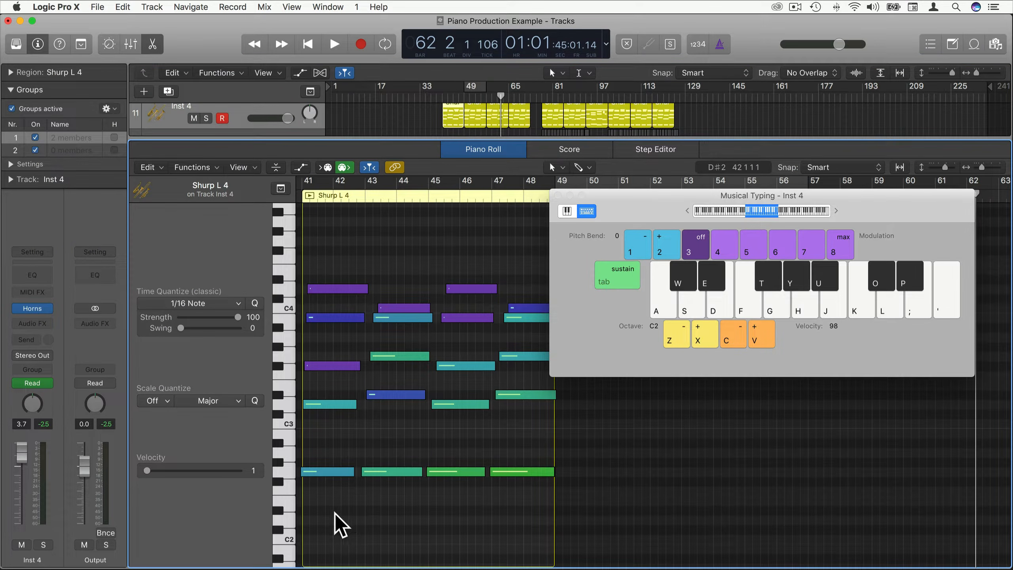
drag(333, 514, 339, 283)
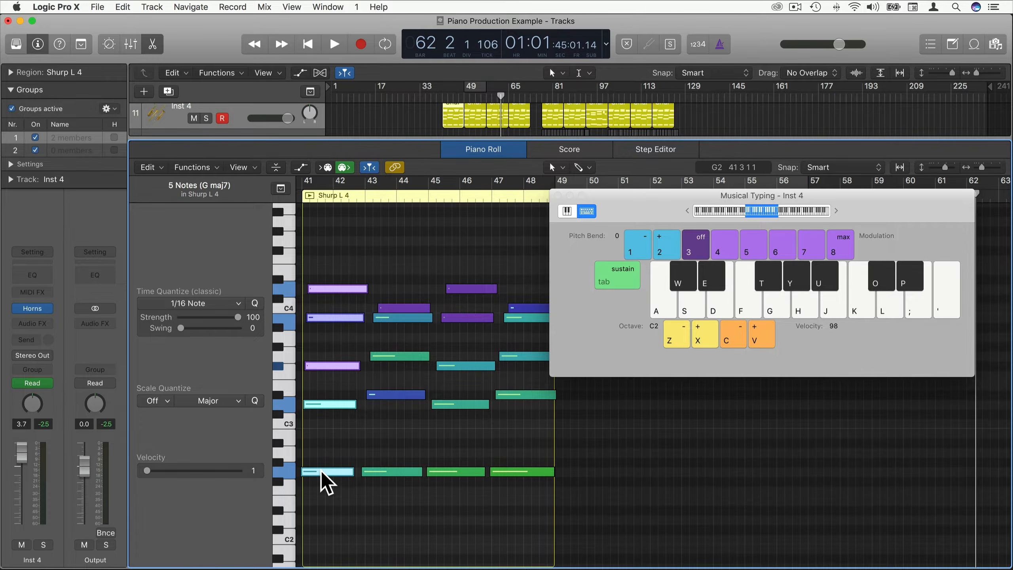
right_click(322, 471)
mouse_move(332, 446)
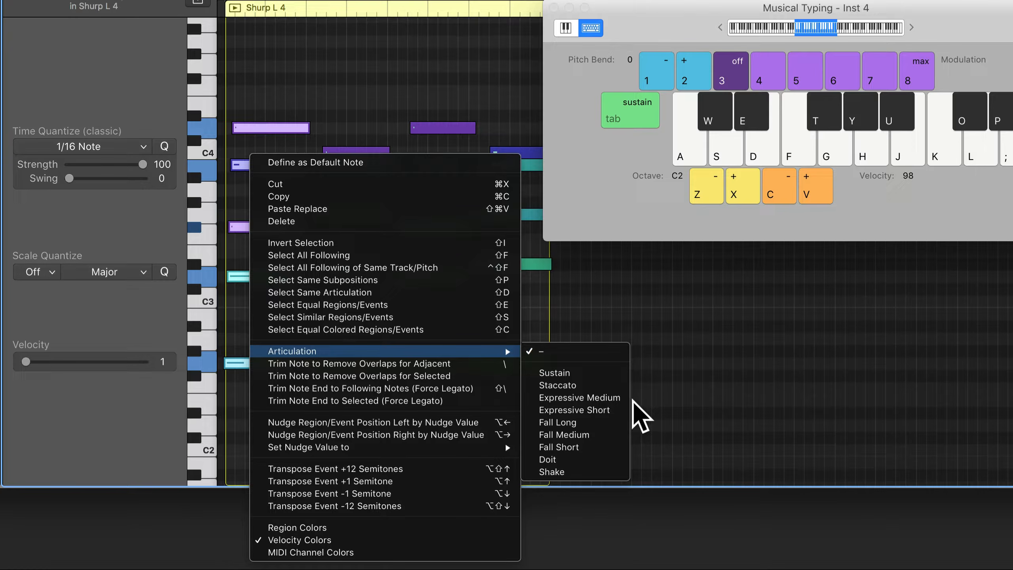
click(591, 422)
Select the second five-note chord and assign it a new articulation.
drag(359, 407, 358, 130)
right_click(358, 132)
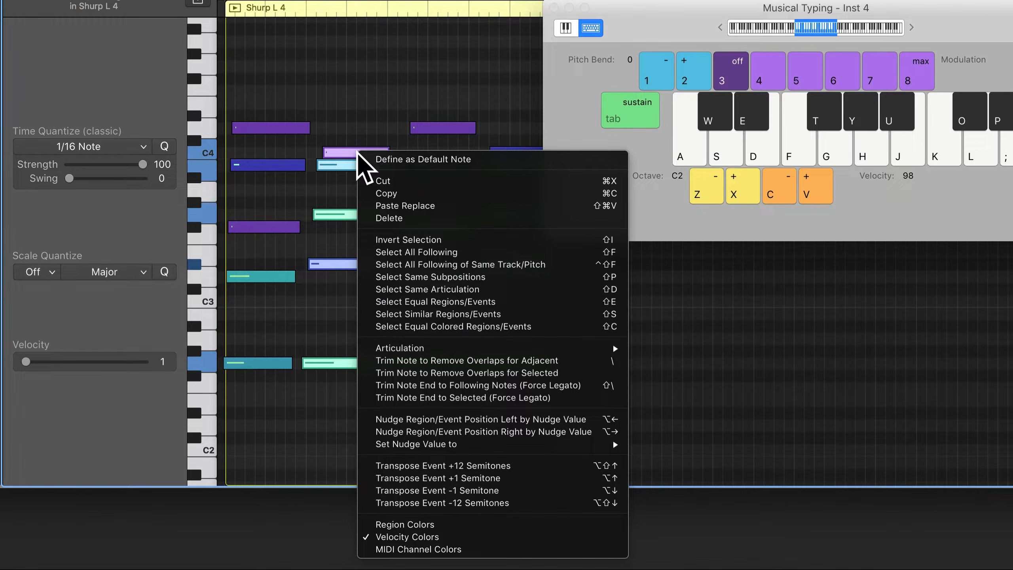
mouse_move(459, 349)
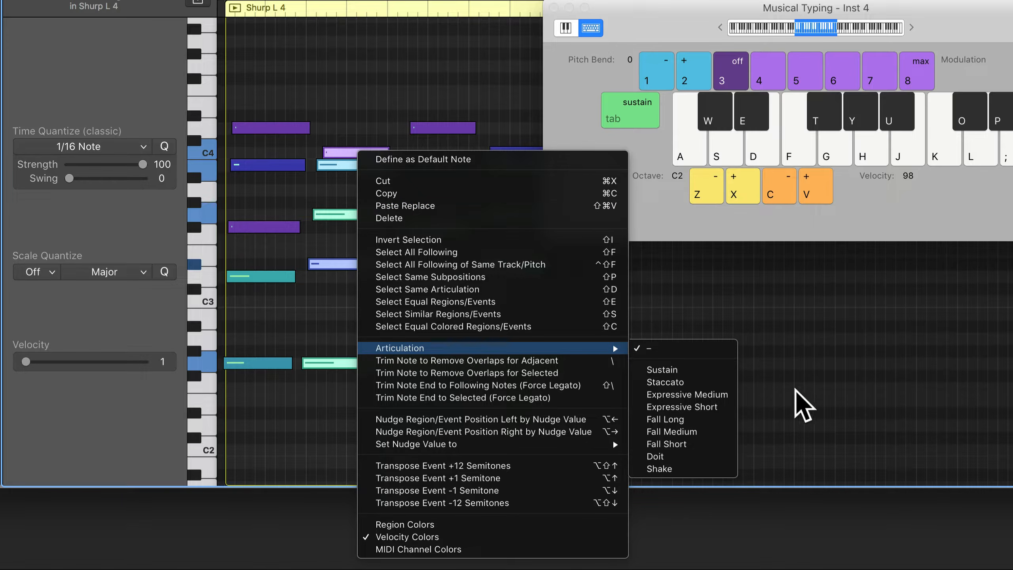
click(694, 468)
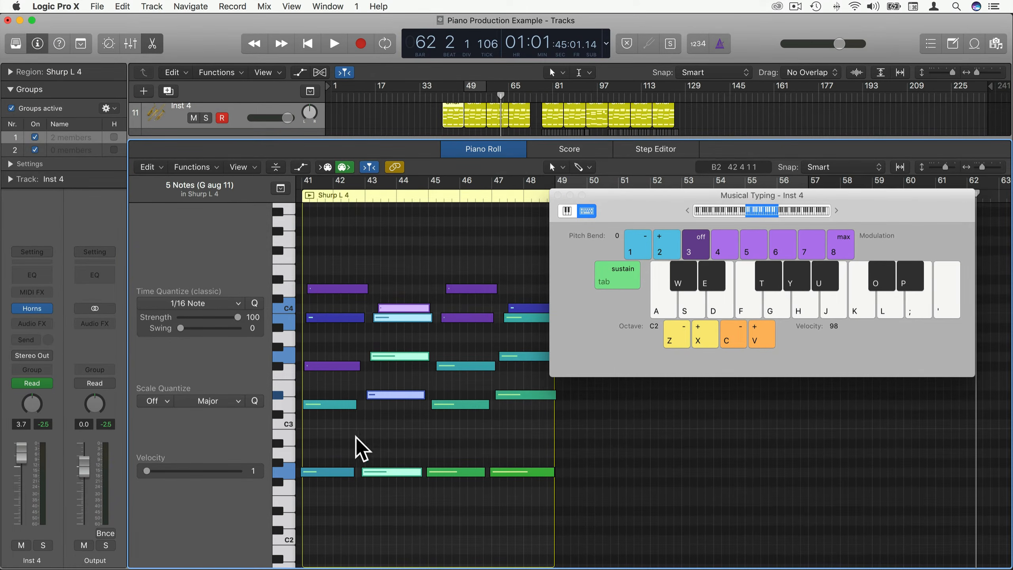
Hide the Piano Roll, solo Inst 4, and play from bar 39 to about bar 47.
click(303, 194)
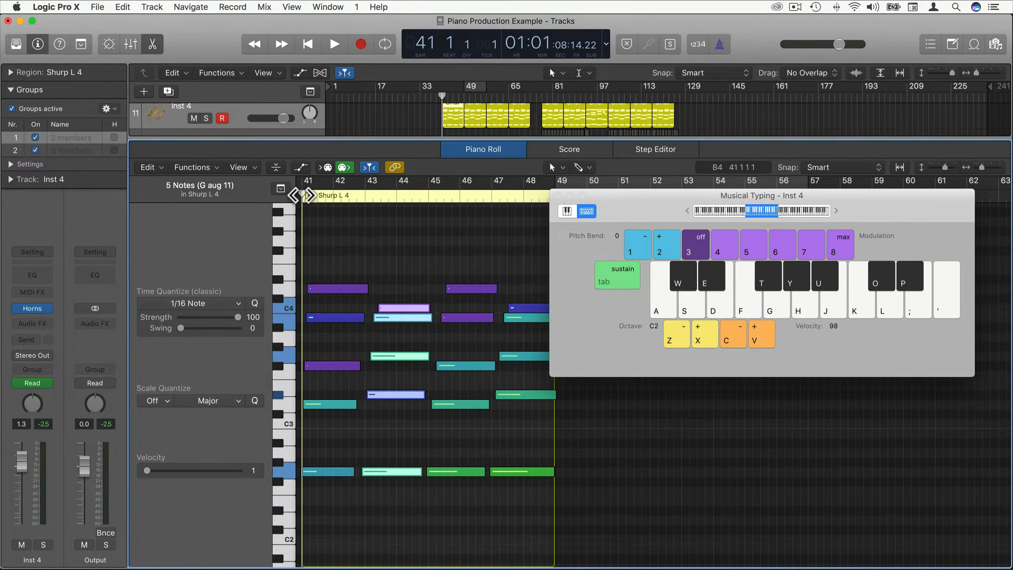
key(e)
click(205, 361)
click(436, 99)
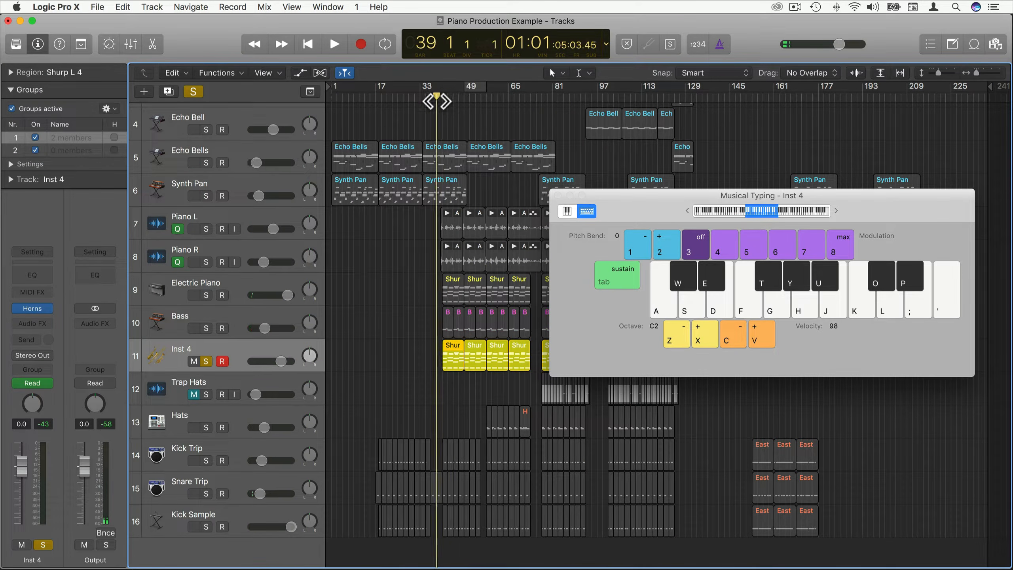
key(space)
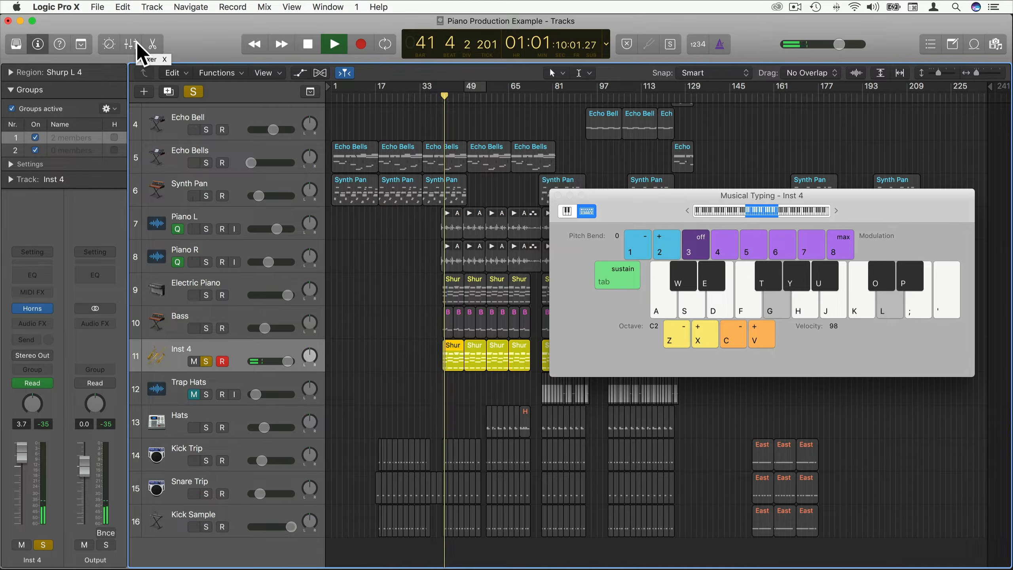
click(137, 43)
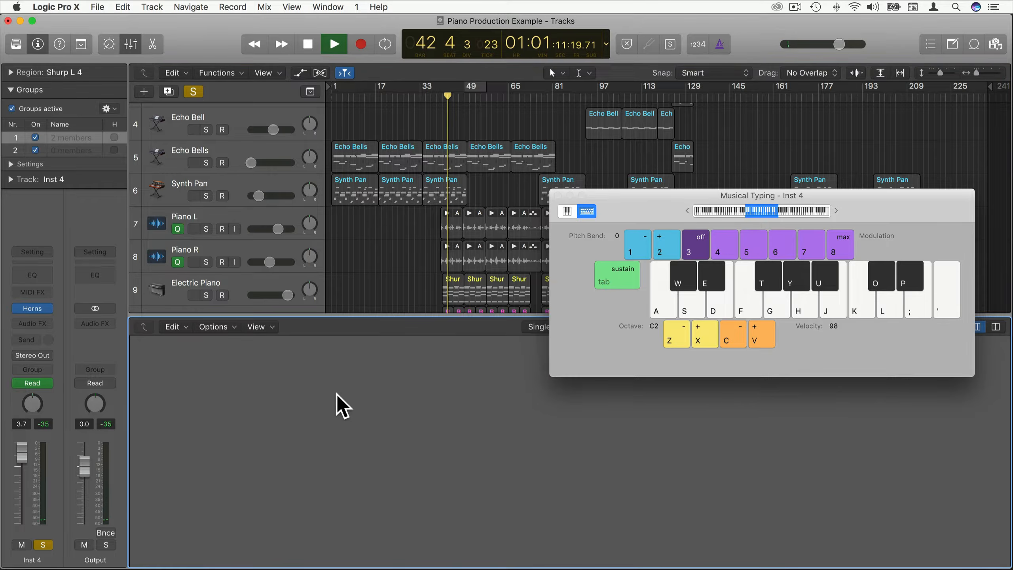
click(131, 44)
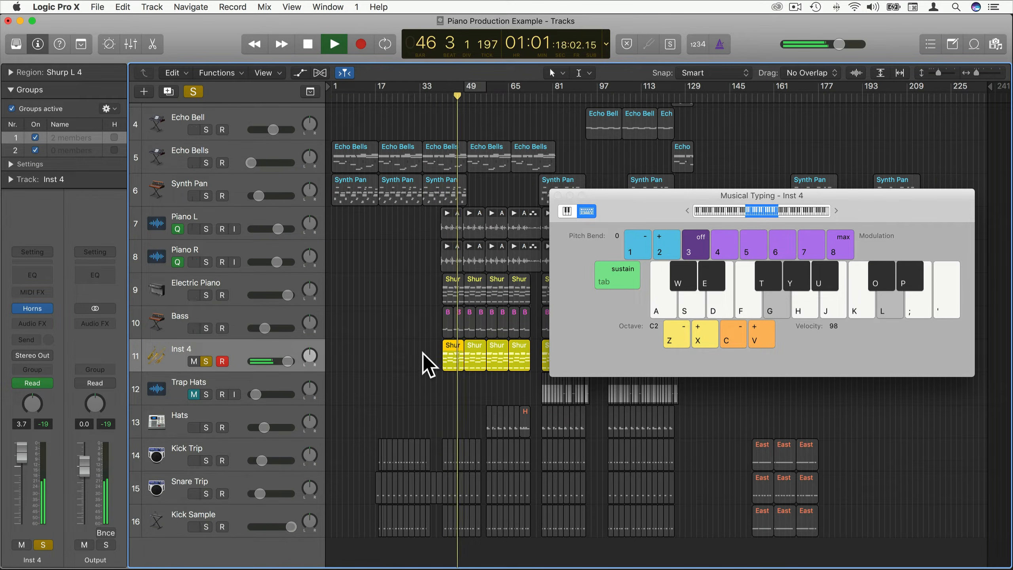
key(space)
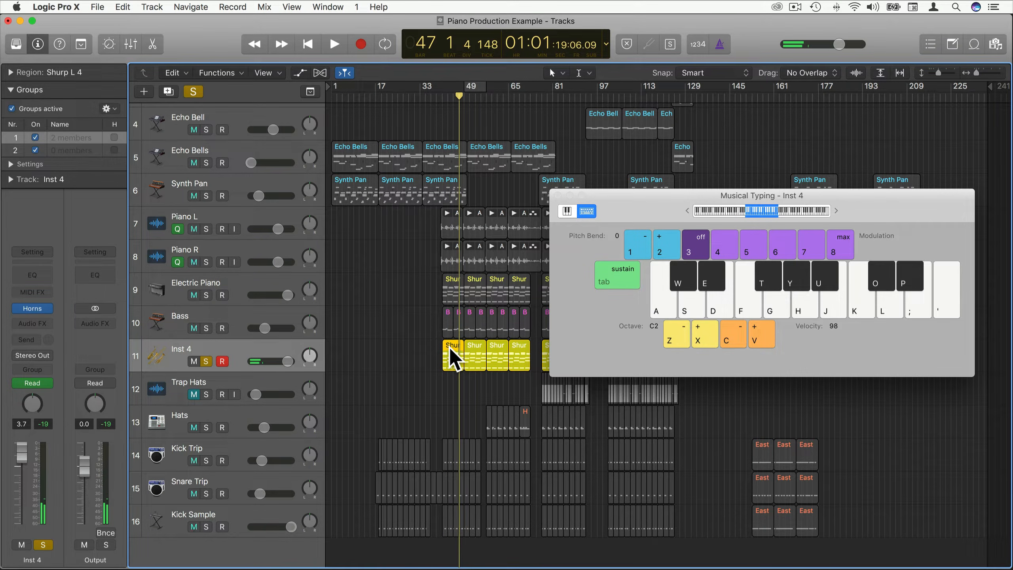
Check Inst 4's Studio Horns Volume at -6 dB, close it, and return the playhead to bar 38.
click(33, 308)
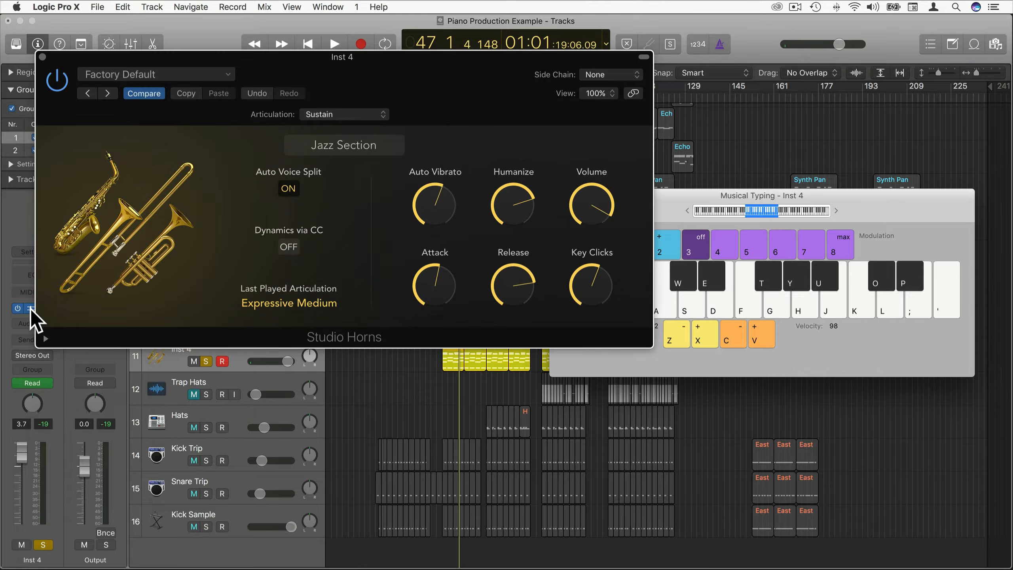
click(43, 57)
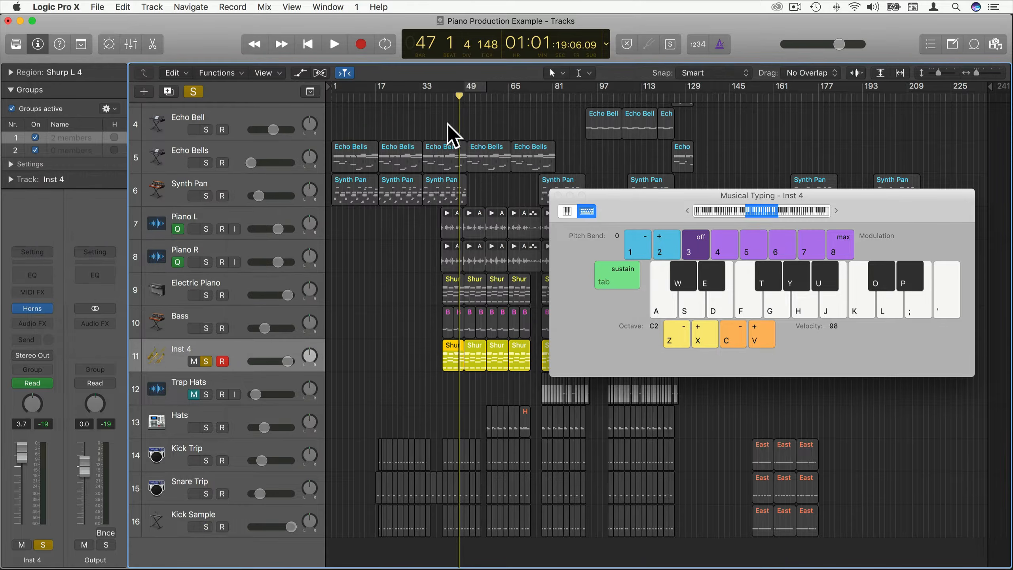
drag(459, 96, 435, 99)
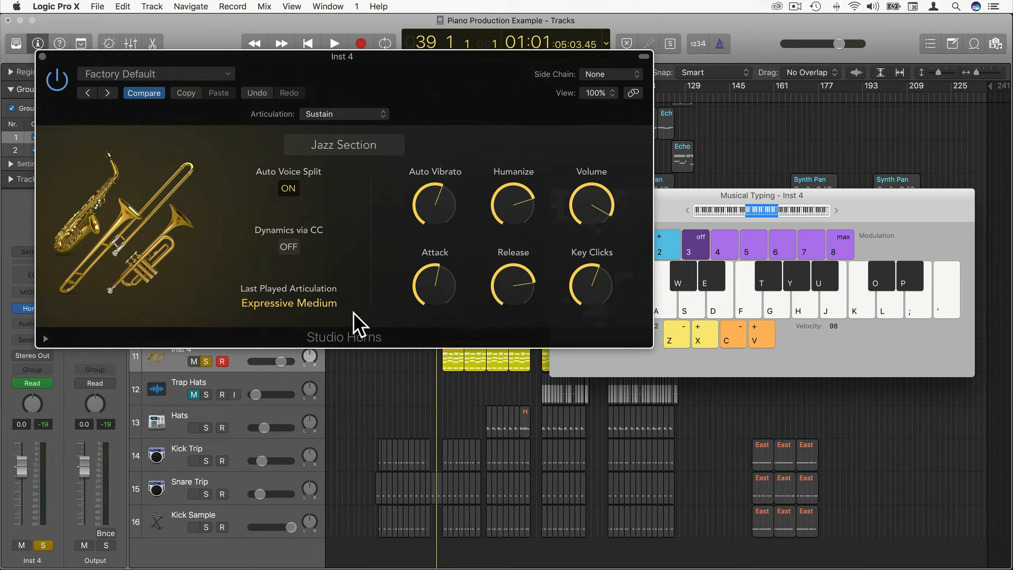
mouse_move(585, 205)
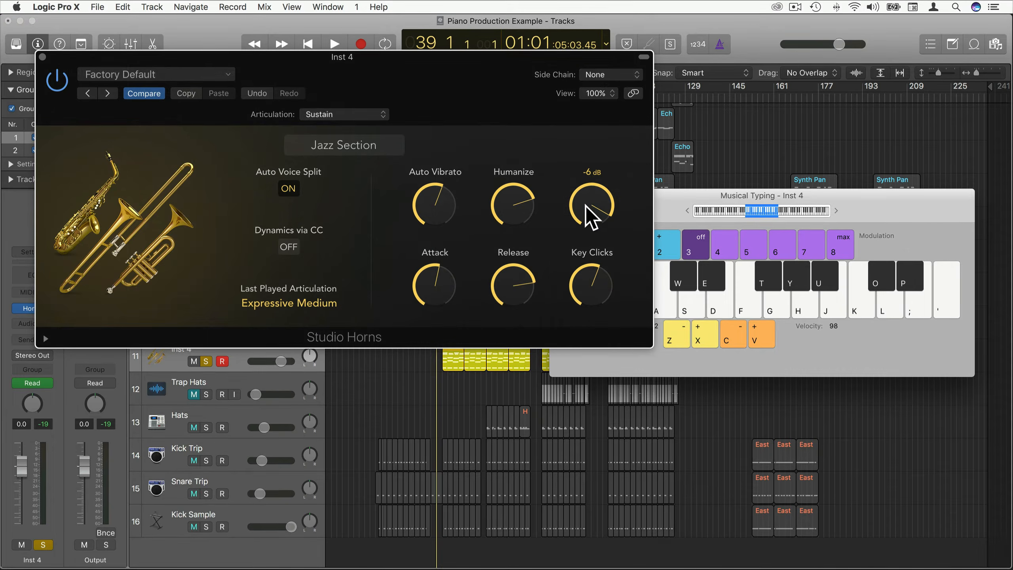
click(42, 56)
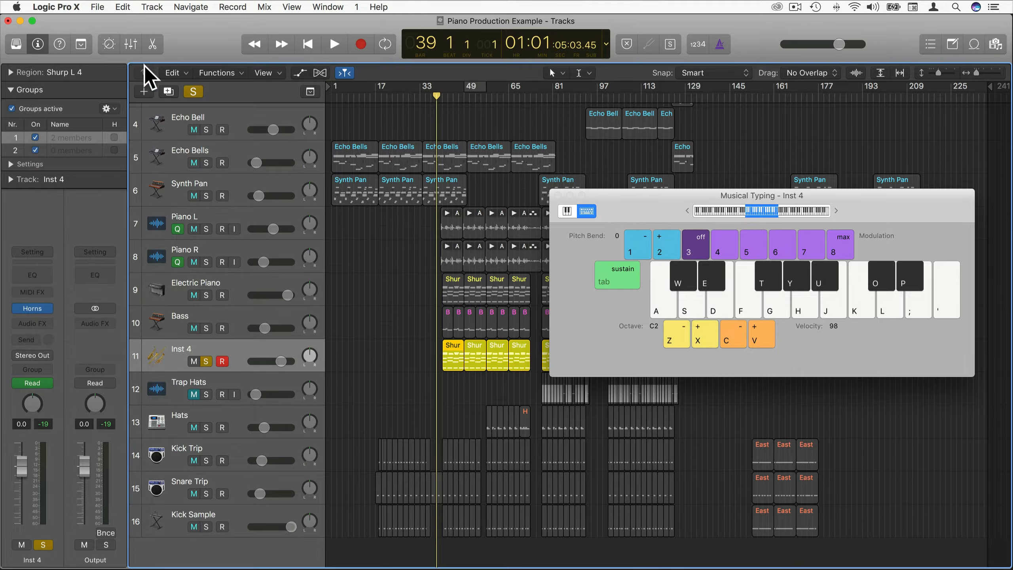
drag(437, 97, 435, 97)
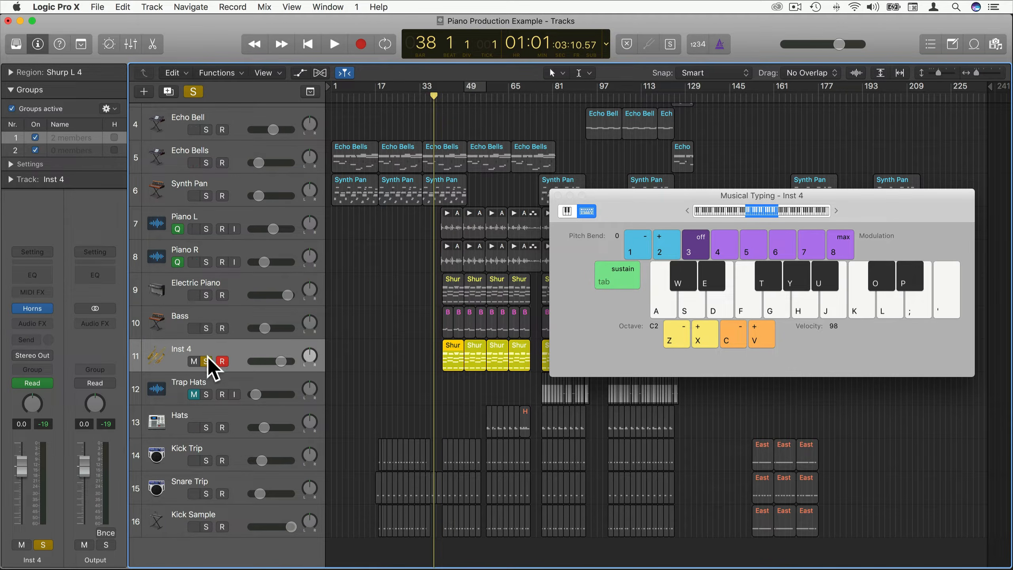
Unsolo Inst 4 and play the full arrangement from bar 38, adding live horn notes (G, L, P keys) until bar 47.
click(206, 361)
key(space)
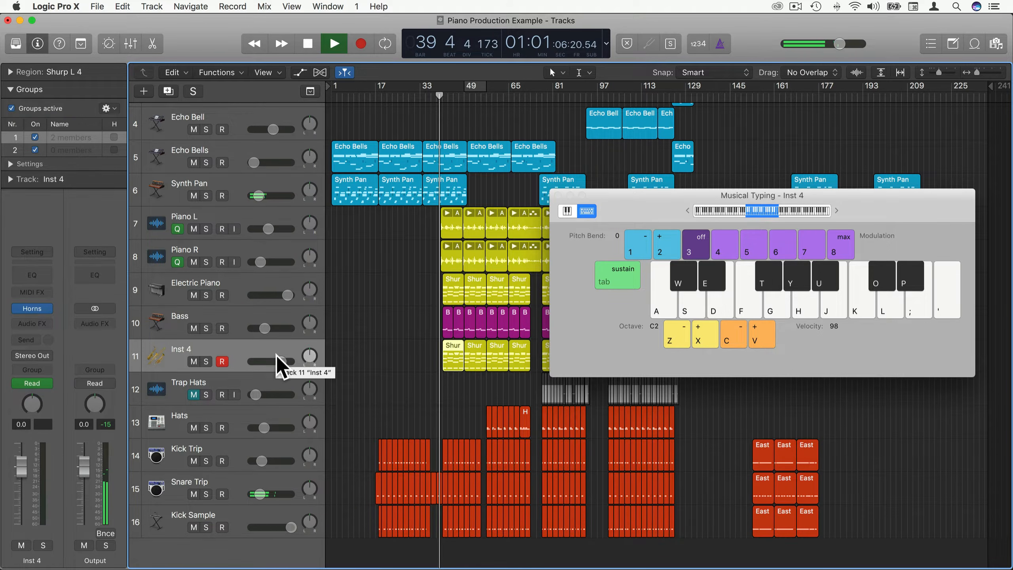
key(g)
key(l)
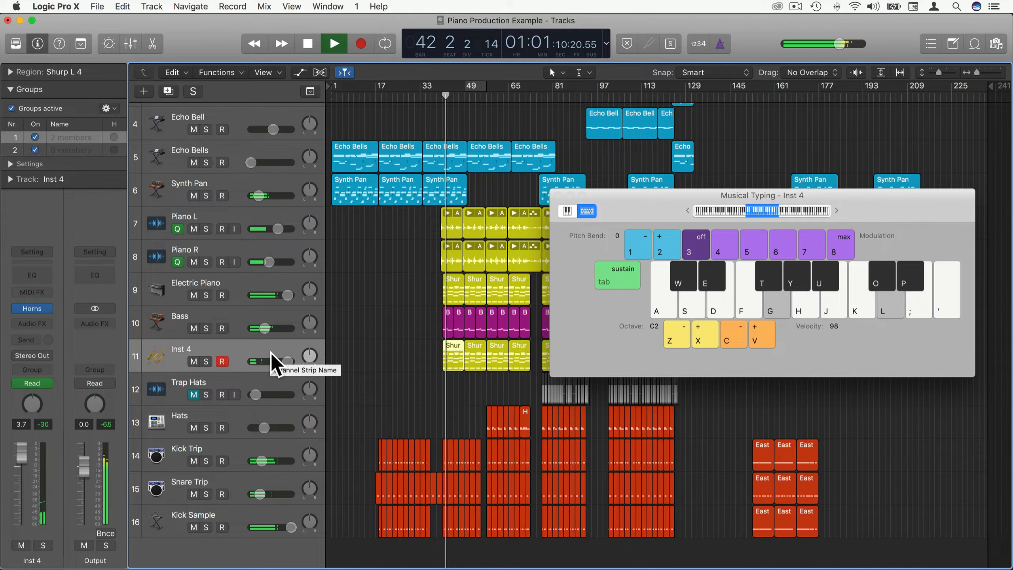
key(g)
key(p)
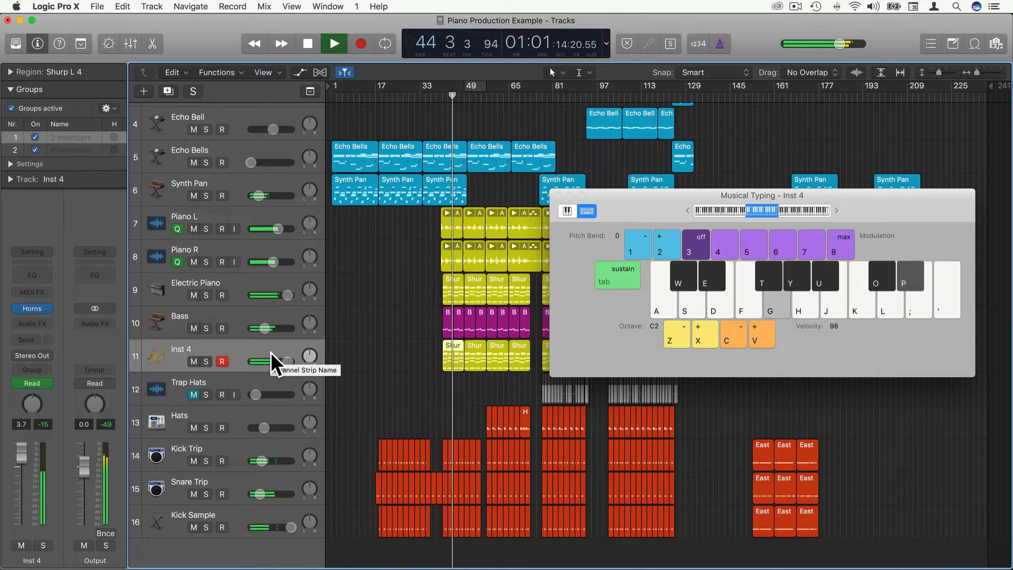
key(l)
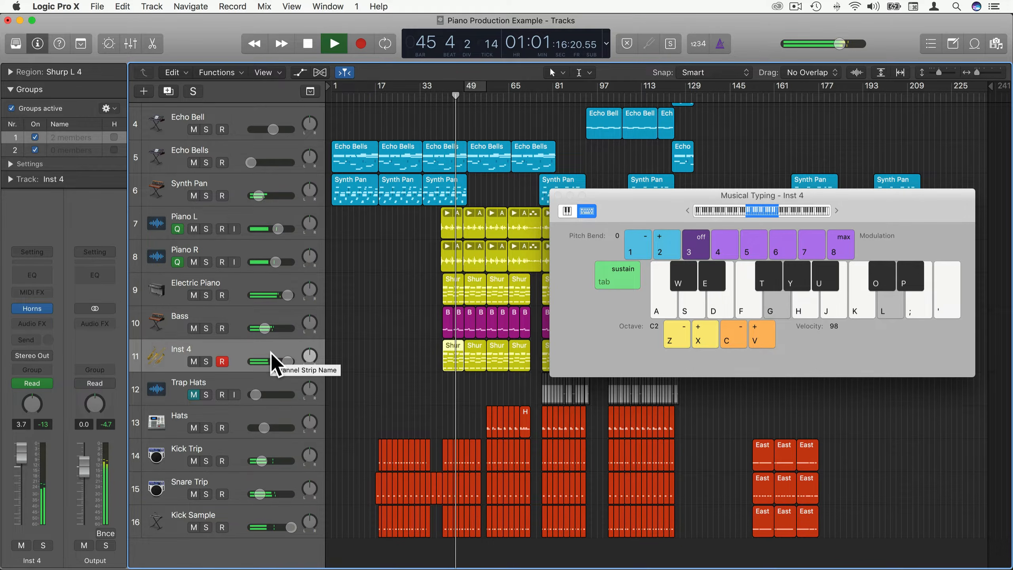
key(g)
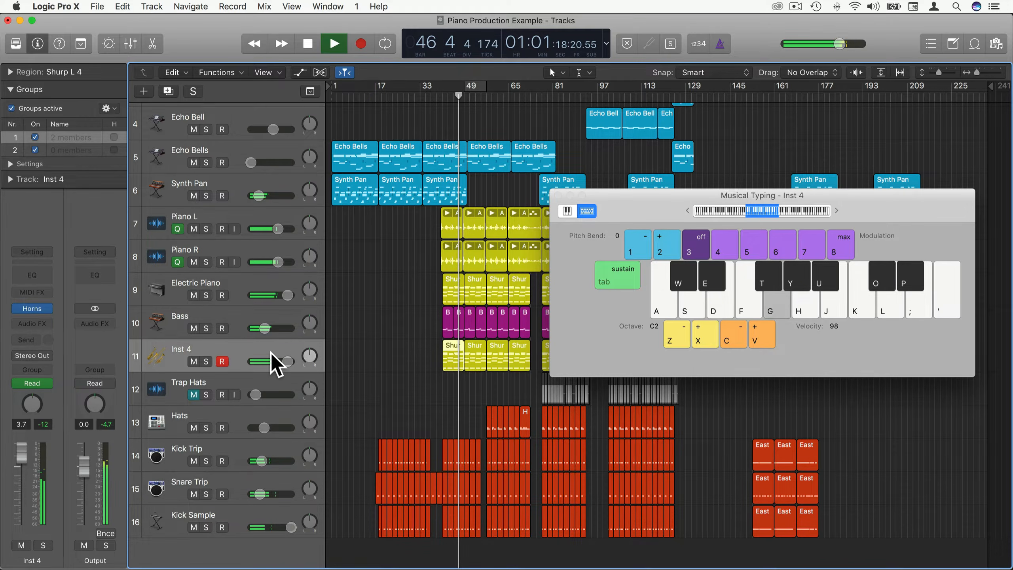
key(p)
key(space)
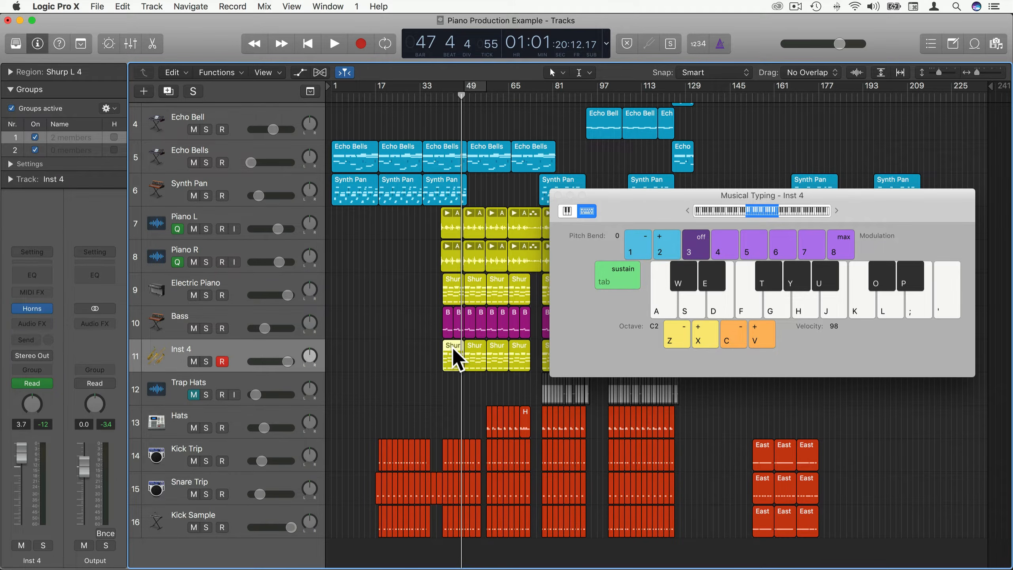
Reopen Inst 4's Studio Horns Jazz Section and keep its articulation on Sustain.
click(32, 308)
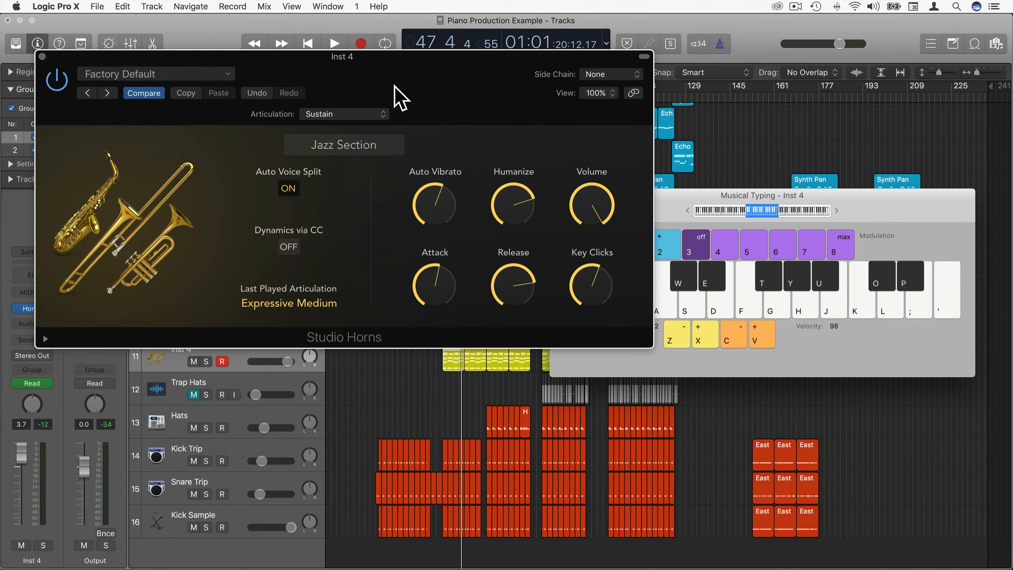
click(360, 114)
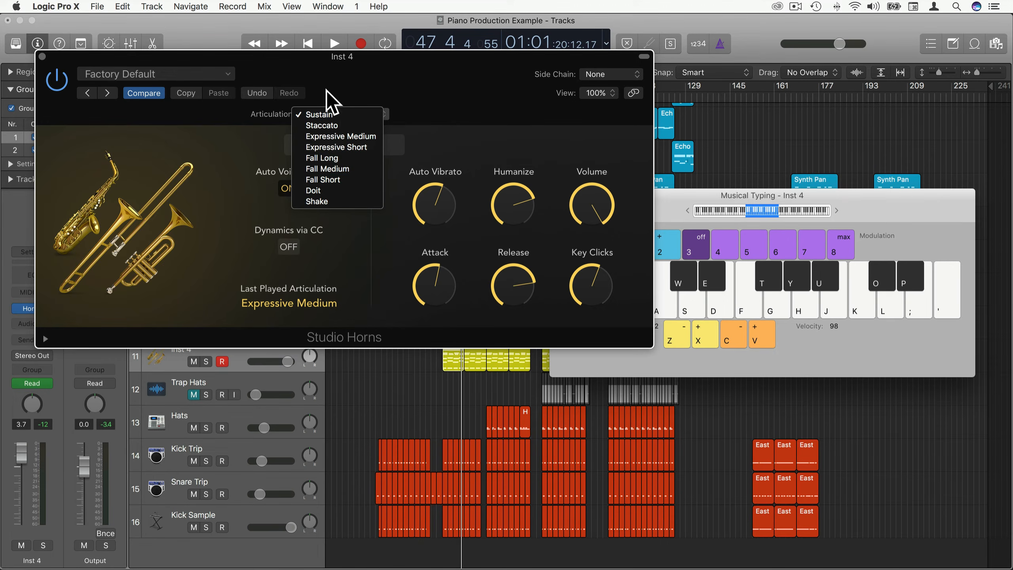
click(387, 76)
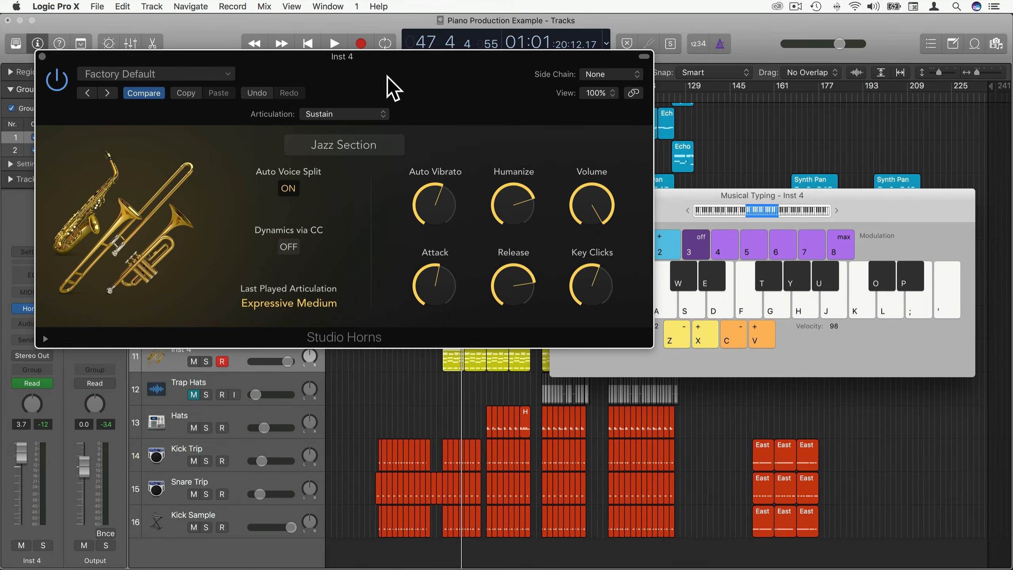